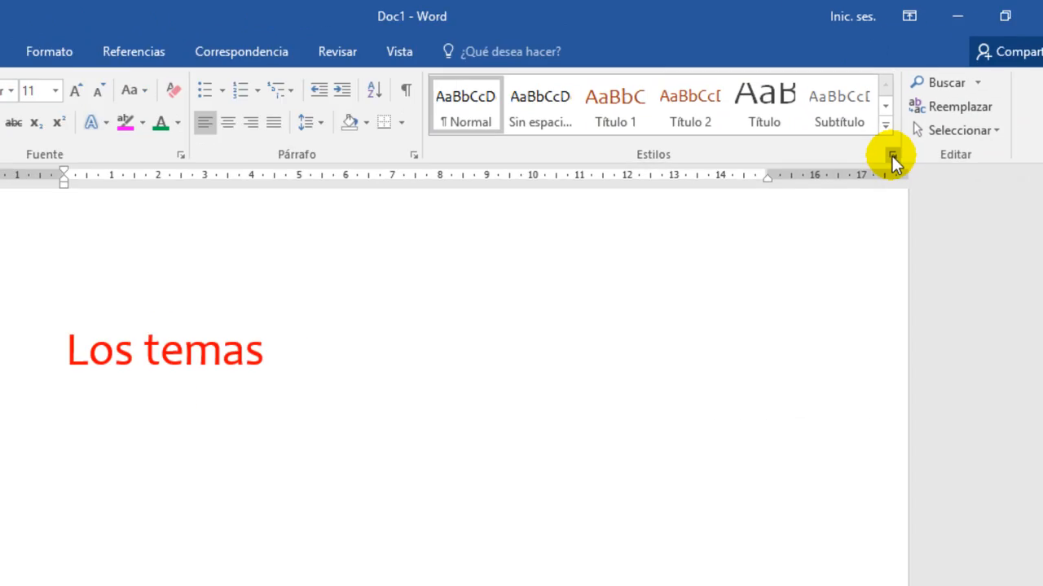
# Step: Display the list of document styles and the gallery of available themes
pyautogui.click(892, 155)
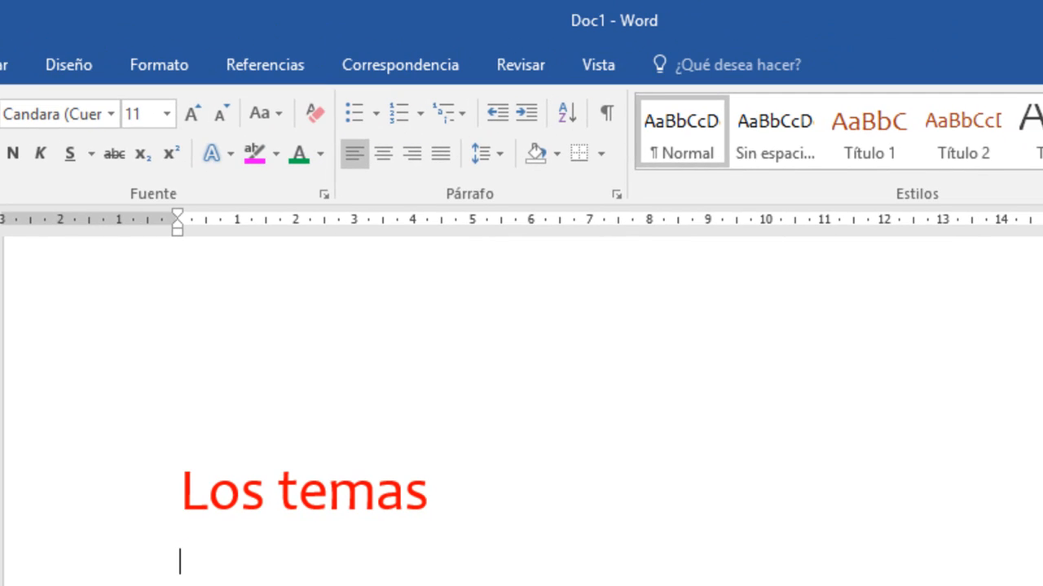
pyautogui.click(60, 58)
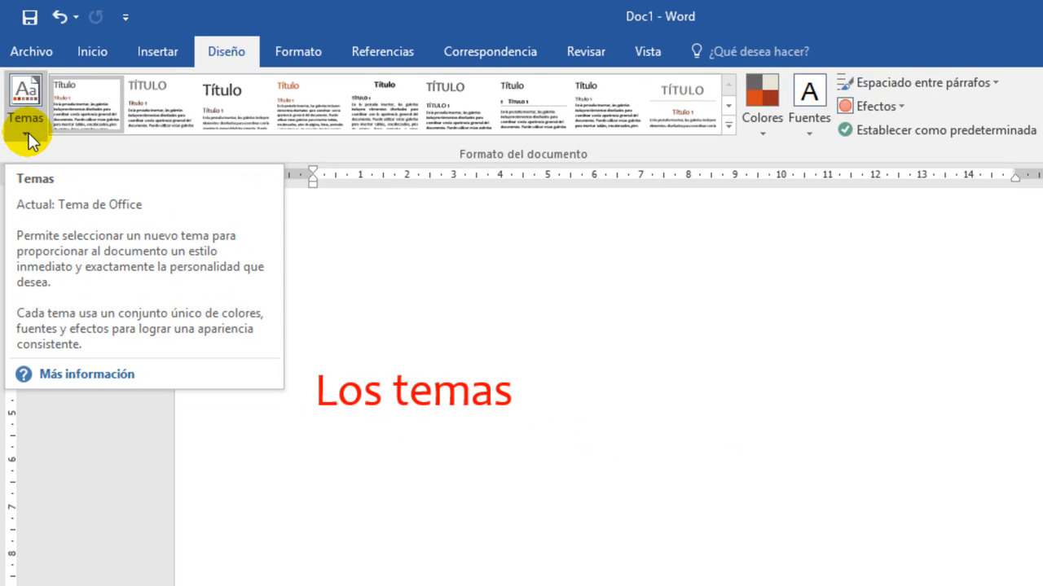
pyautogui.click(28, 133)
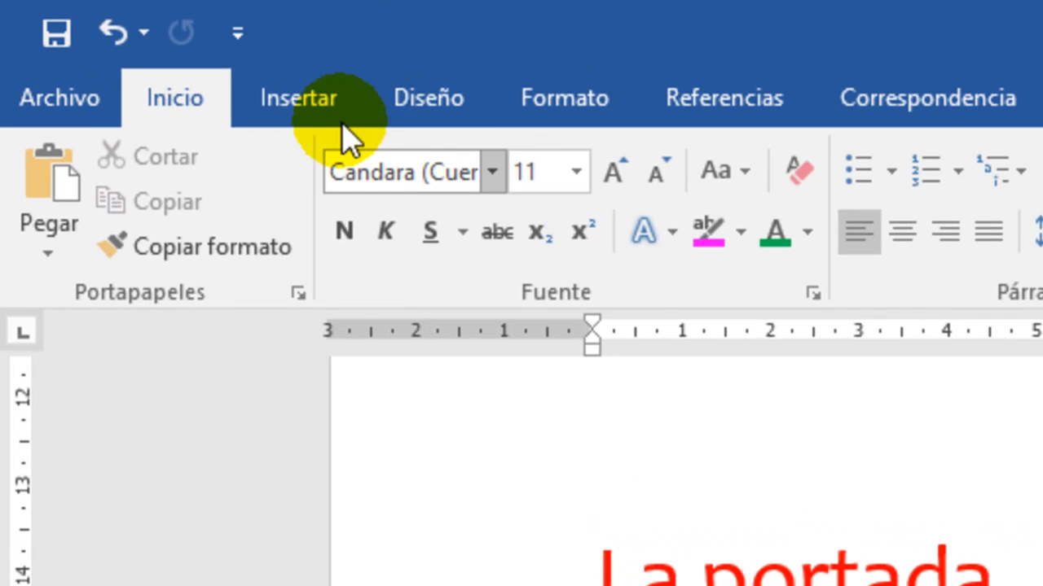
# Step: Insert the built-in Austin cover page at the start of the document
pyautogui.click(244, 79)
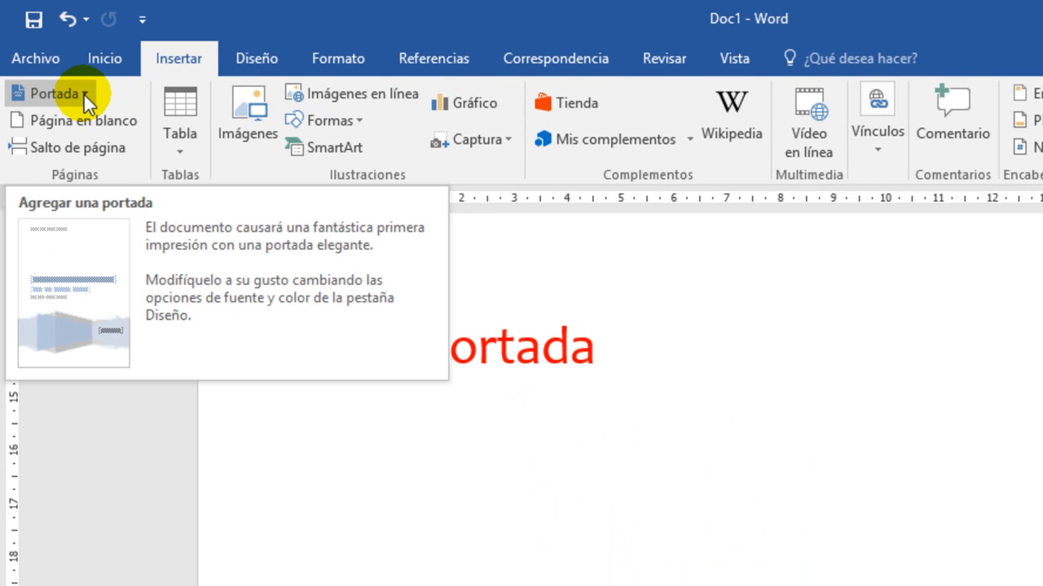
pyautogui.click(83, 93)
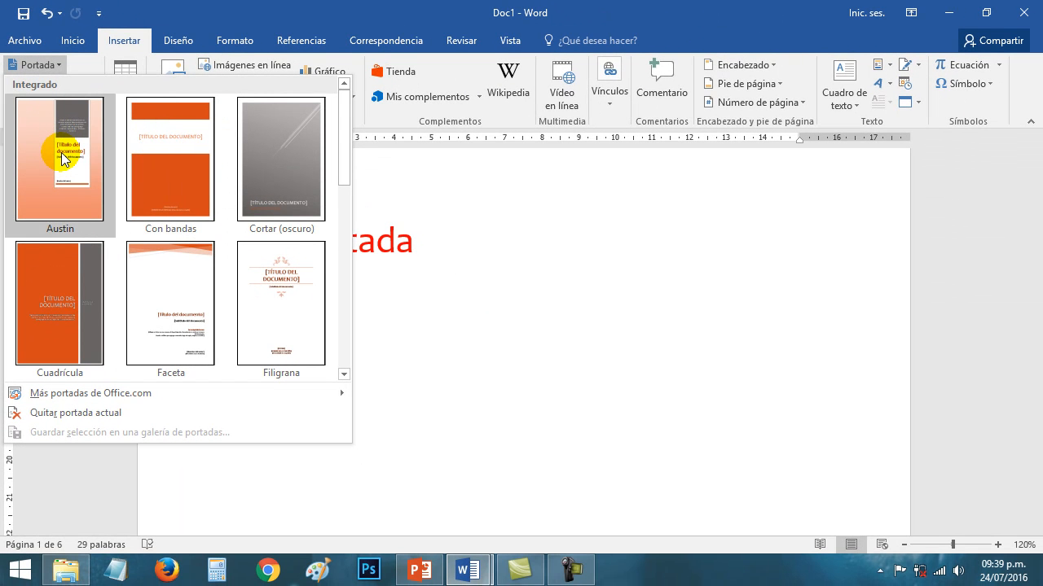
pyautogui.click(62, 152)
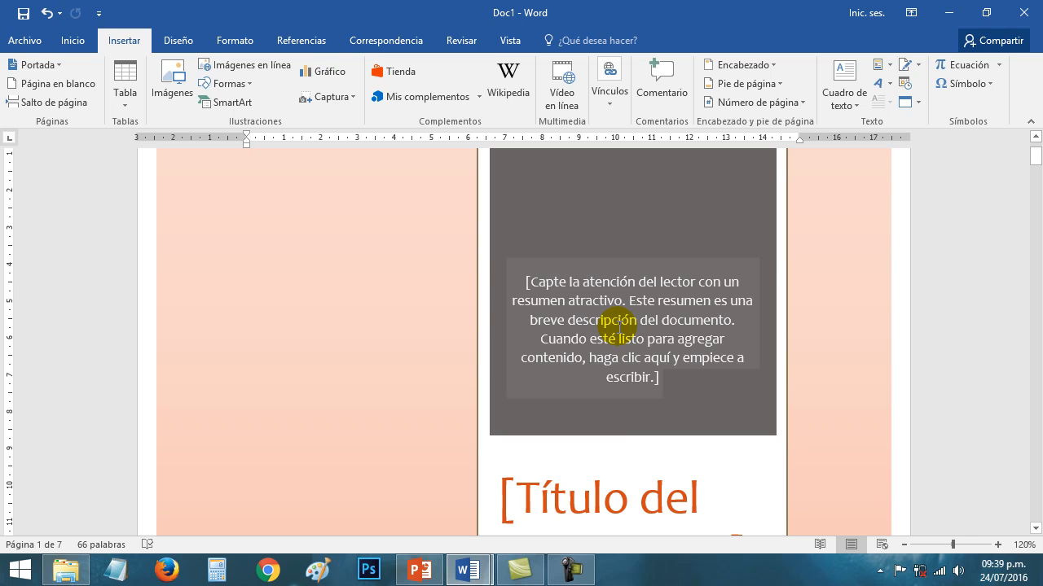
# Step: Go through the cover page's abstract, title, subtitle and author fields by selecting each in turn
pyautogui.click(580, 319)
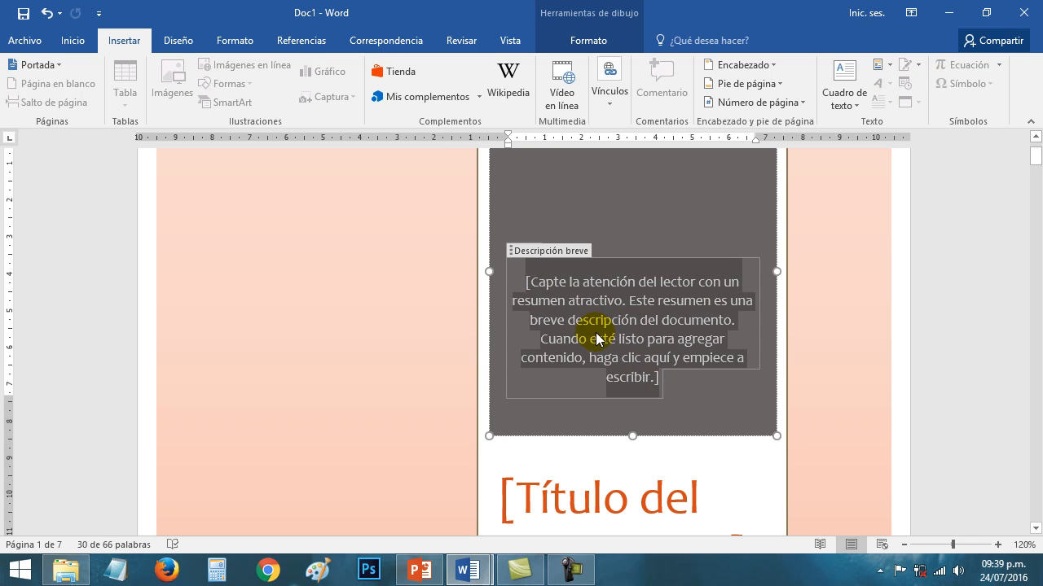
pyautogui.scroll(-3, 590, 326)
pyautogui.click(604, 364)
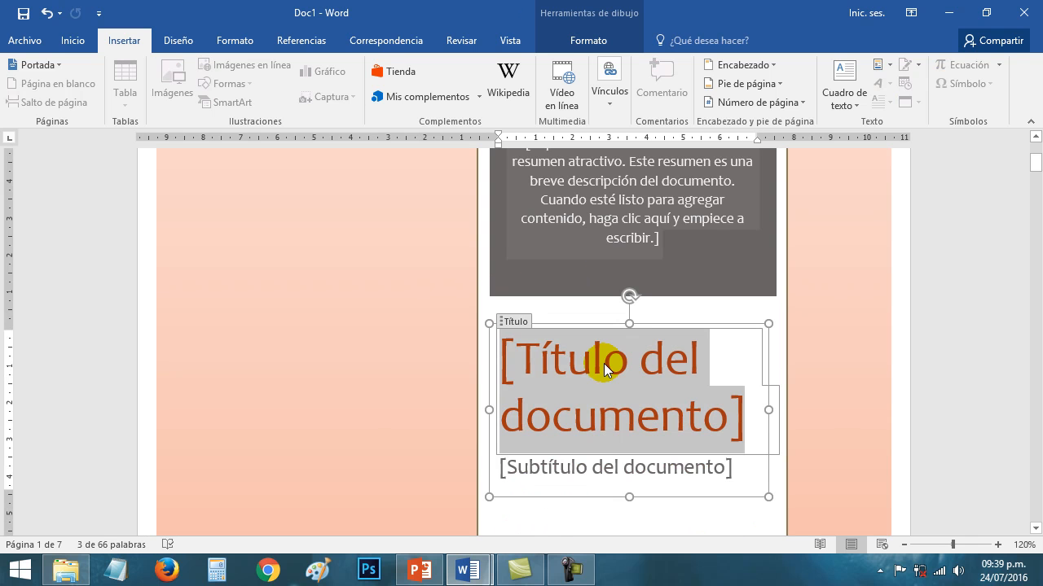
pyautogui.scroll(-2, 600, 361)
pyautogui.click(589, 373)
pyautogui.scroll(-3, 590, 373)
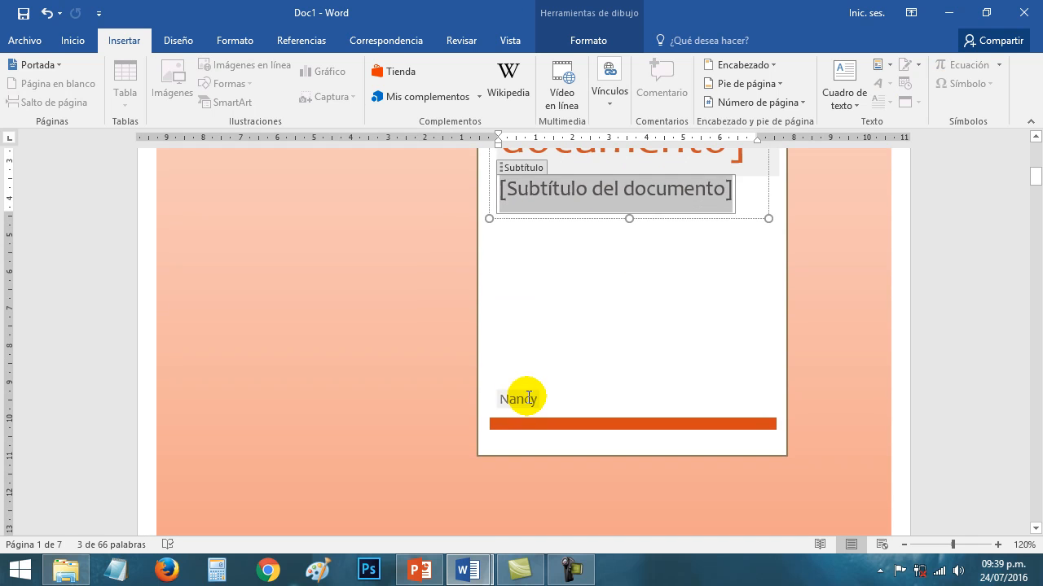
pyautogui.click(526, 398)
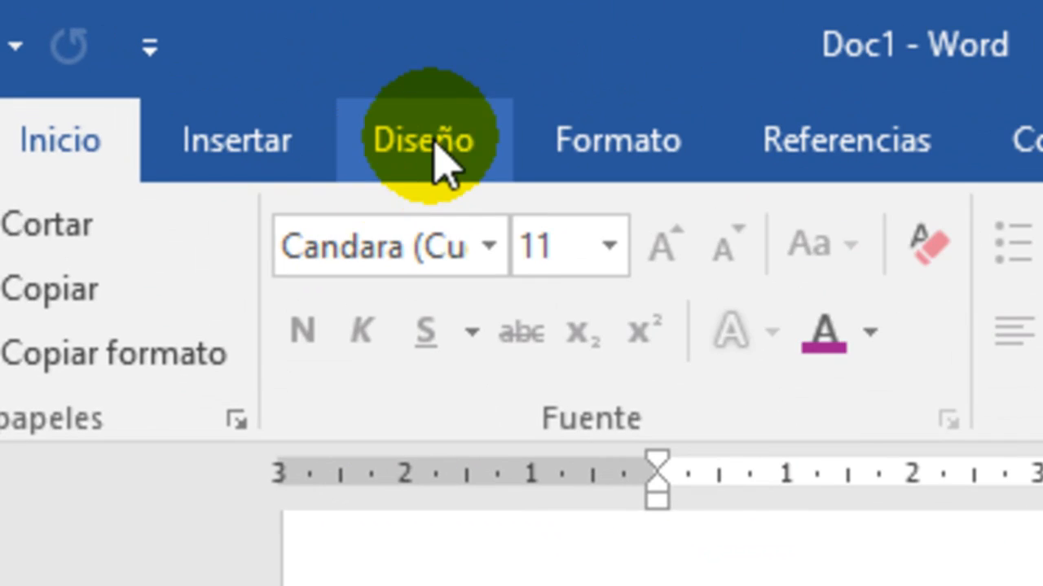
# Step: Look at the watermark gallery and set the page colour to the standard light green
pyautogui.click(134, 47)
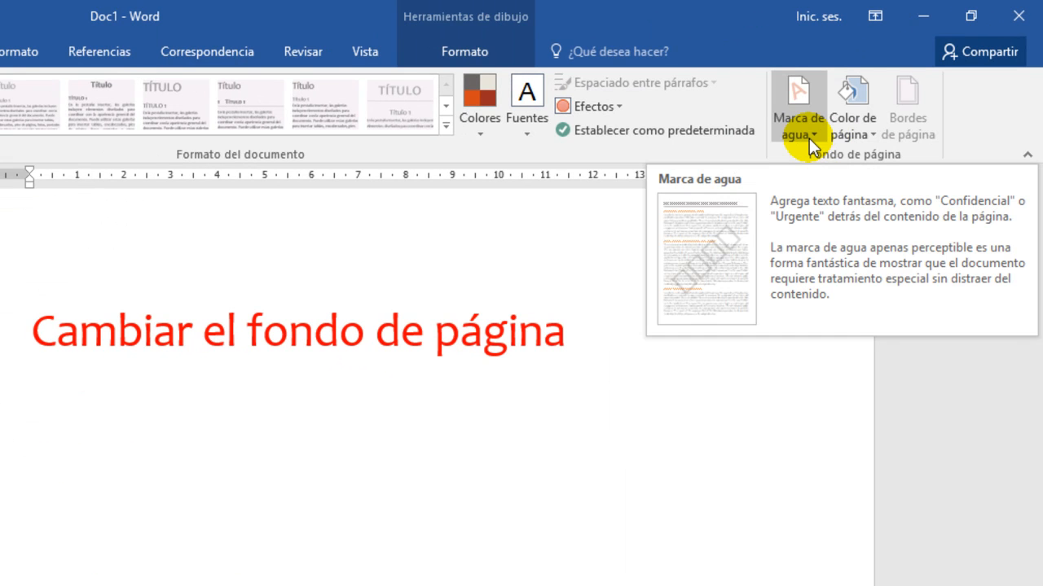
pyautogui.click(816, 135)
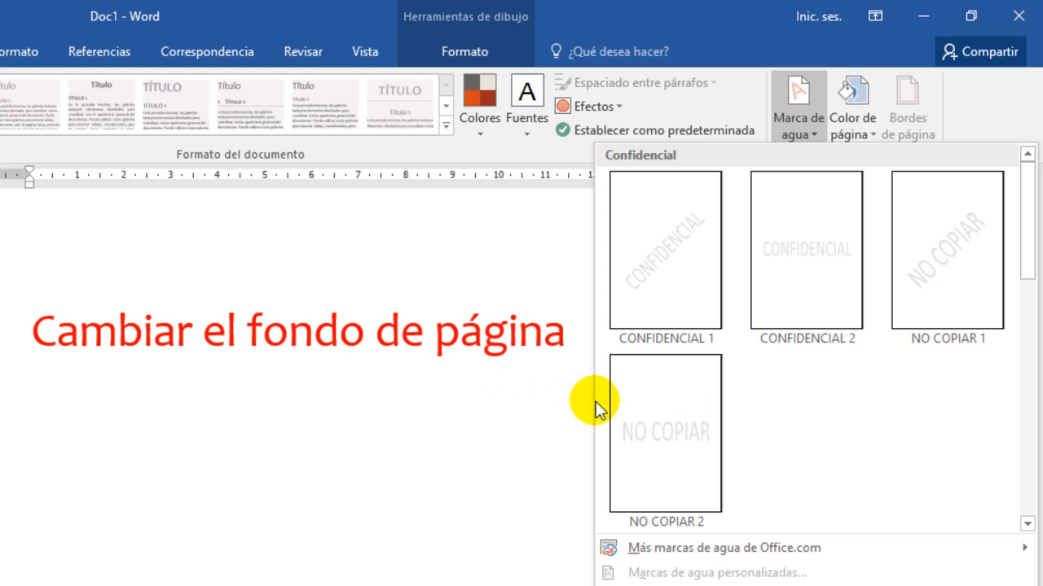
pyautogui.click(518, 428)
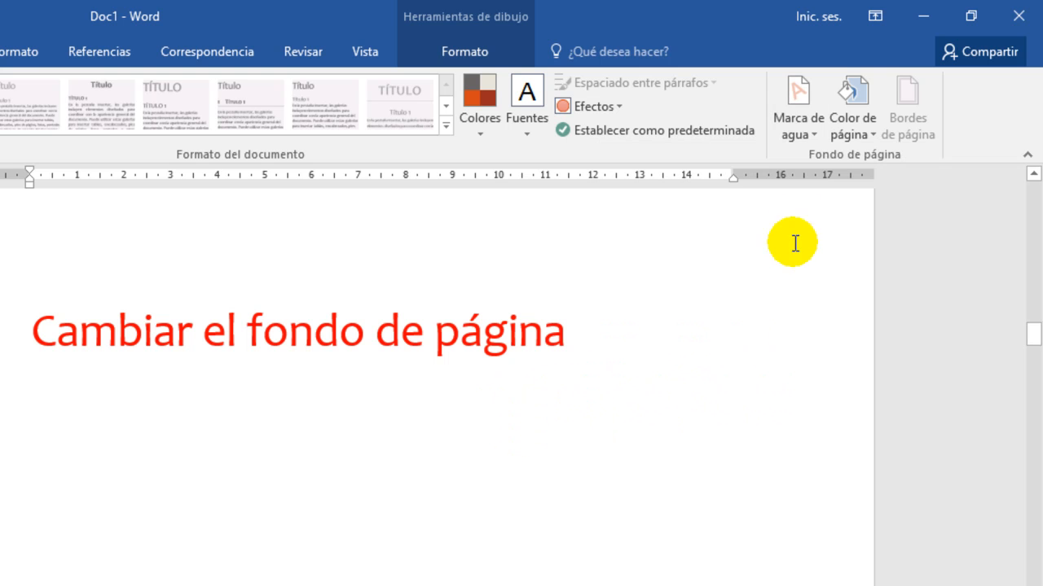
pyautogui.click(873, 132)
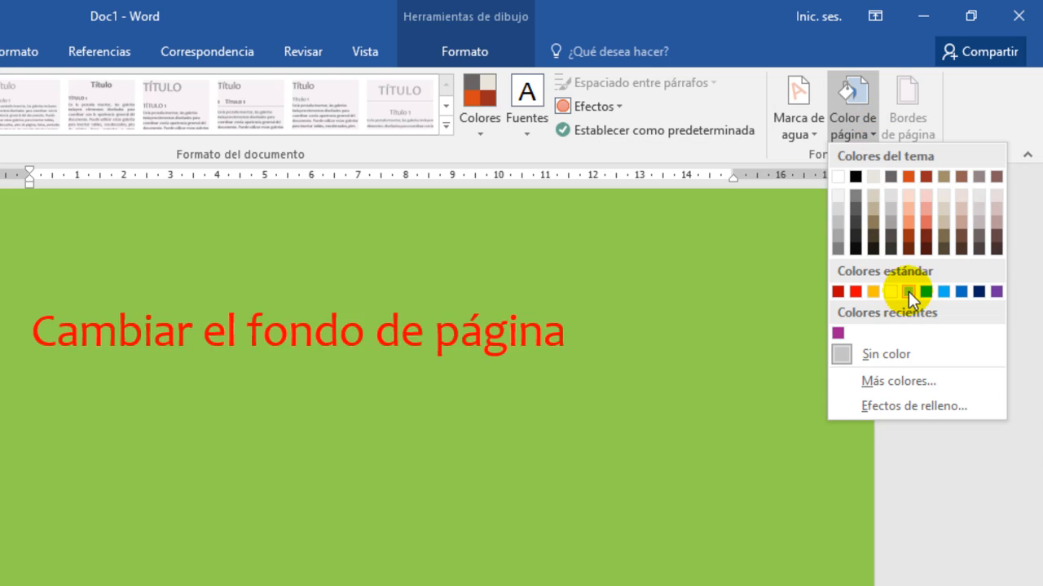
pyautogui.click(908, 292)
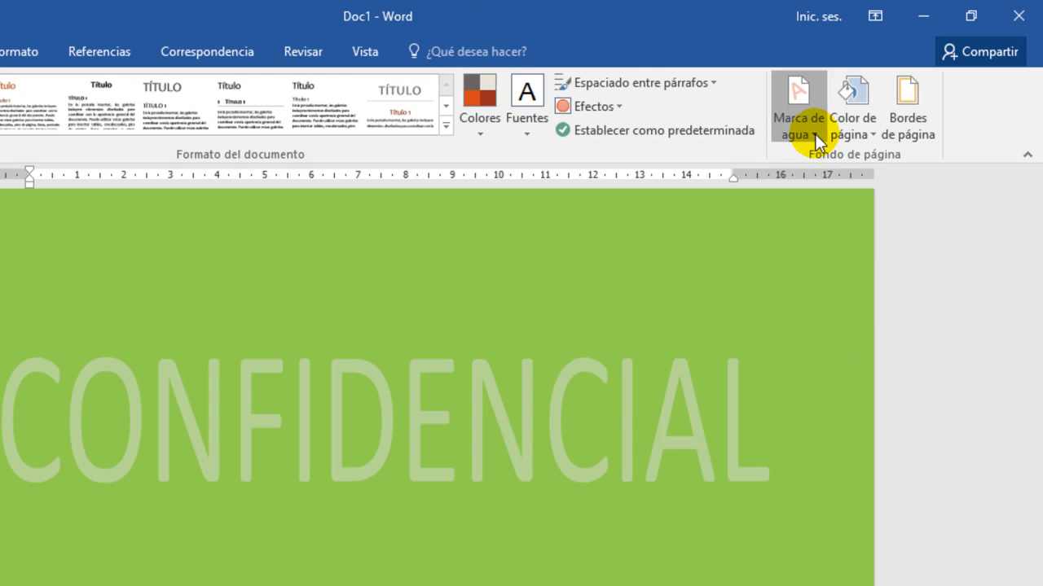
# Step: Remove the watermark from the pages and set the page colour to no colour (Sin color)
pyautogui.click(815, 134)
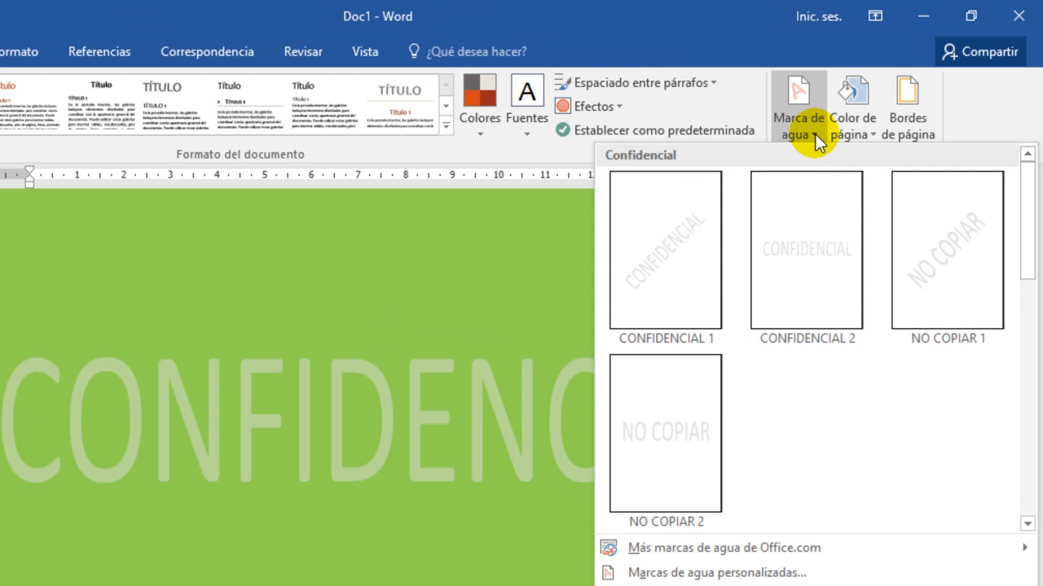
pyautogui.click(509, 286)
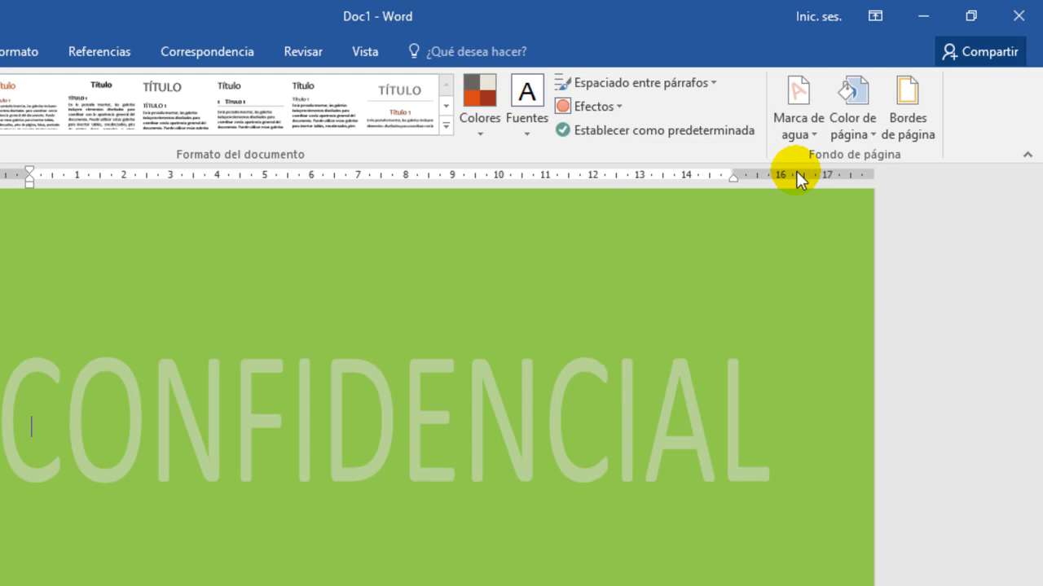
pyautogui.click(814, 133)
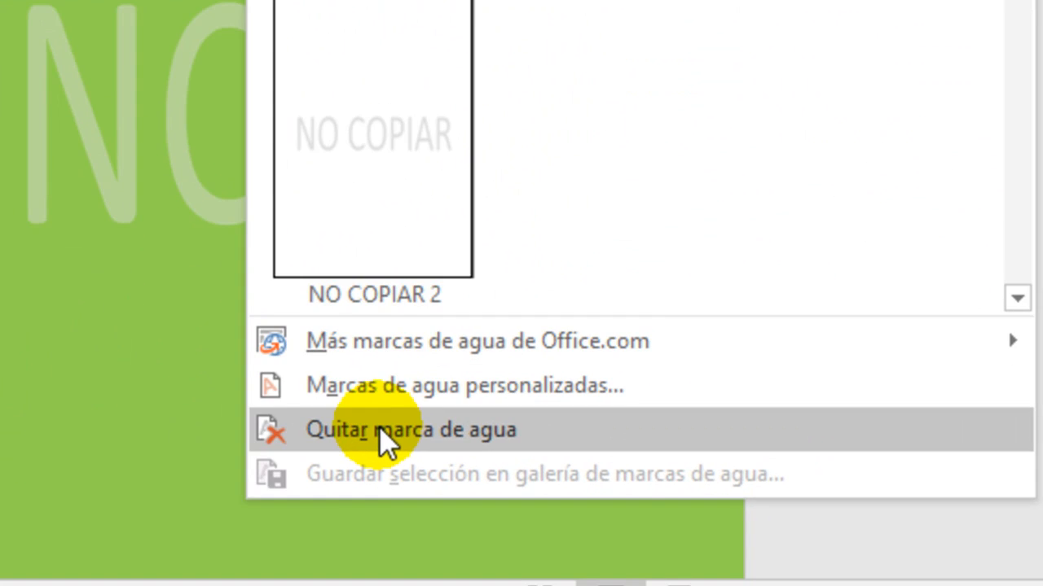
pyautogui.click(379, 426)
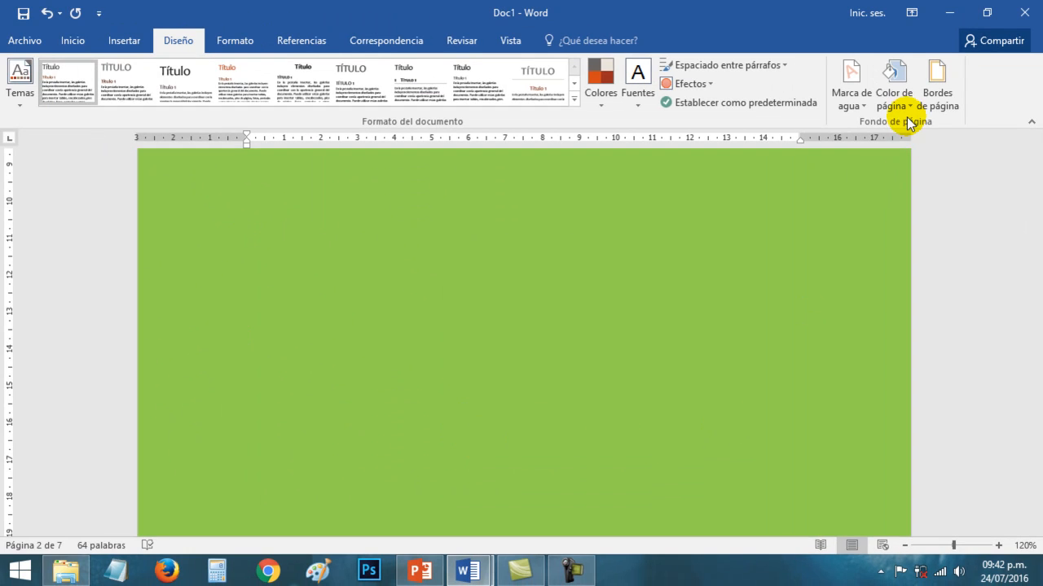
pyautogui.click(907, 119)
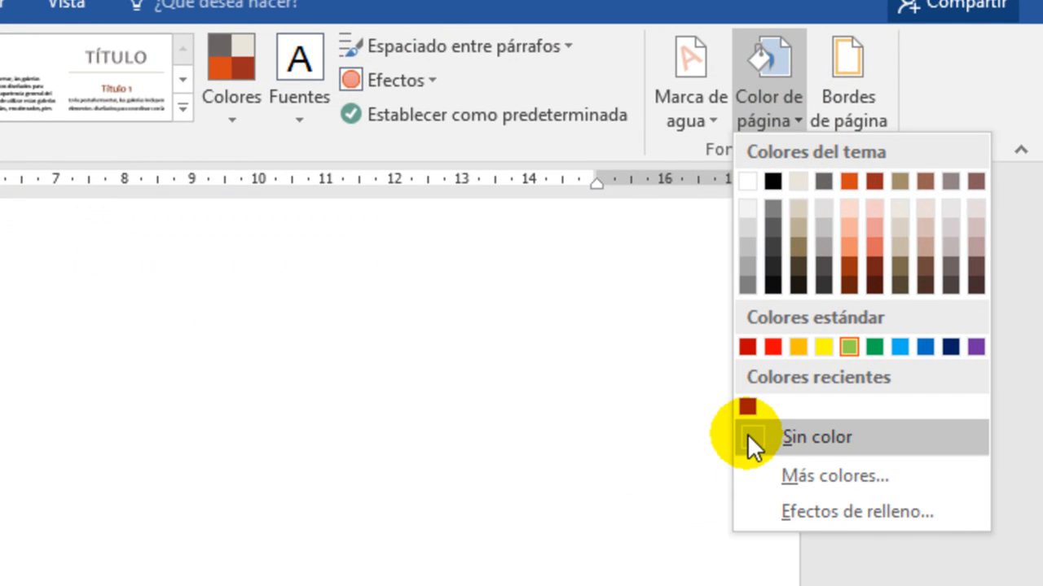
pyautogui.click(747, 434)
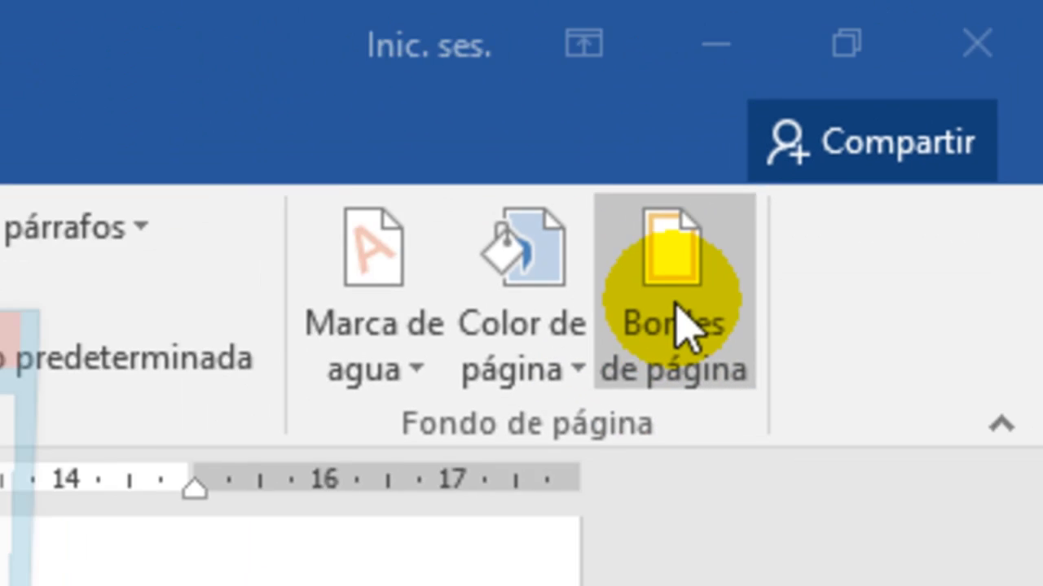
# Step: Set up a box (Cuadro) page border for the whole document, trying dashed styles and settling on the double wavy line
pyautogui.click(563, 438)
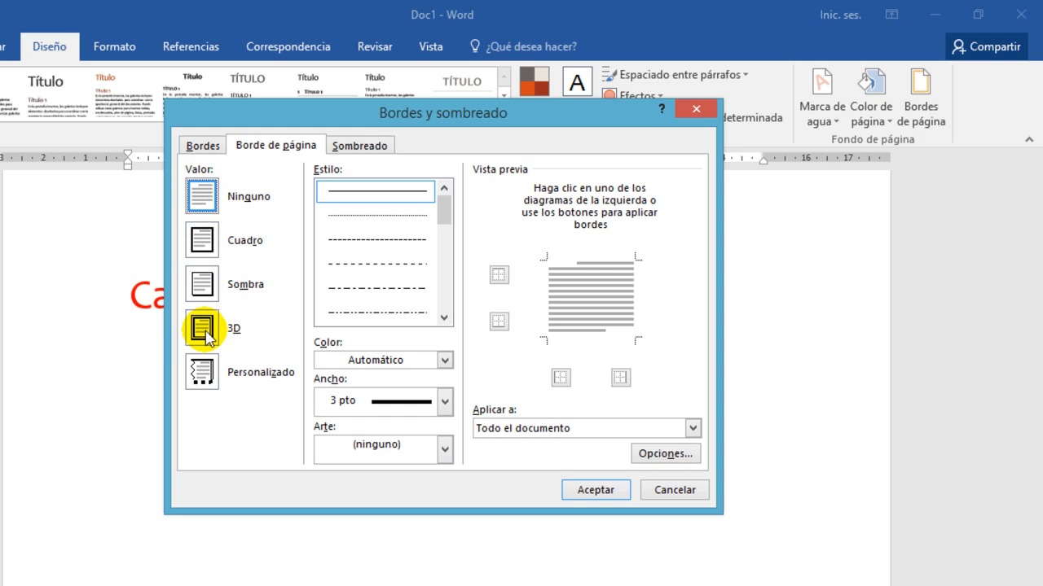
pyautogui.click(203, 239)
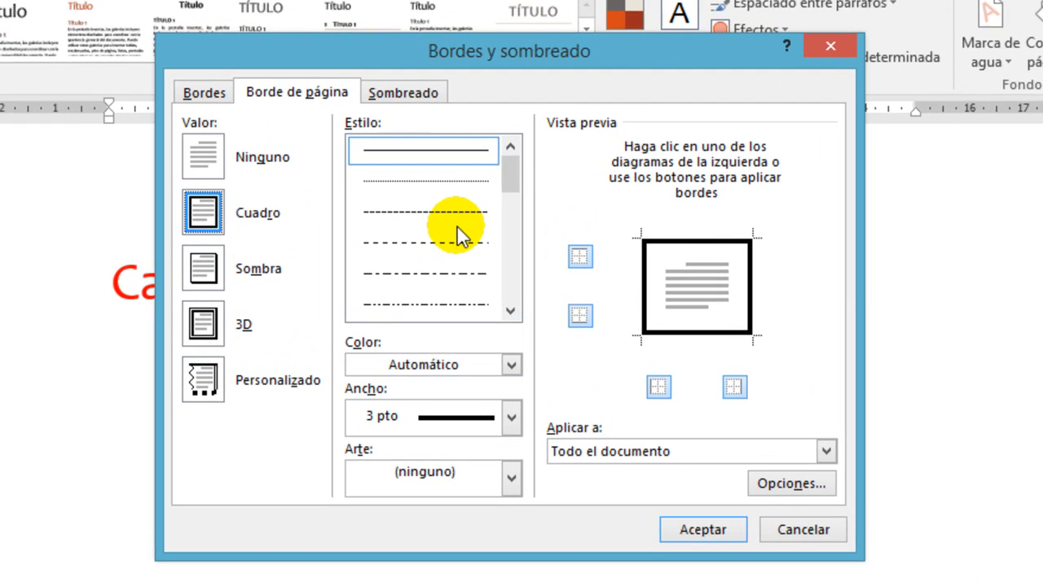
pyautogui.click(456, 215)
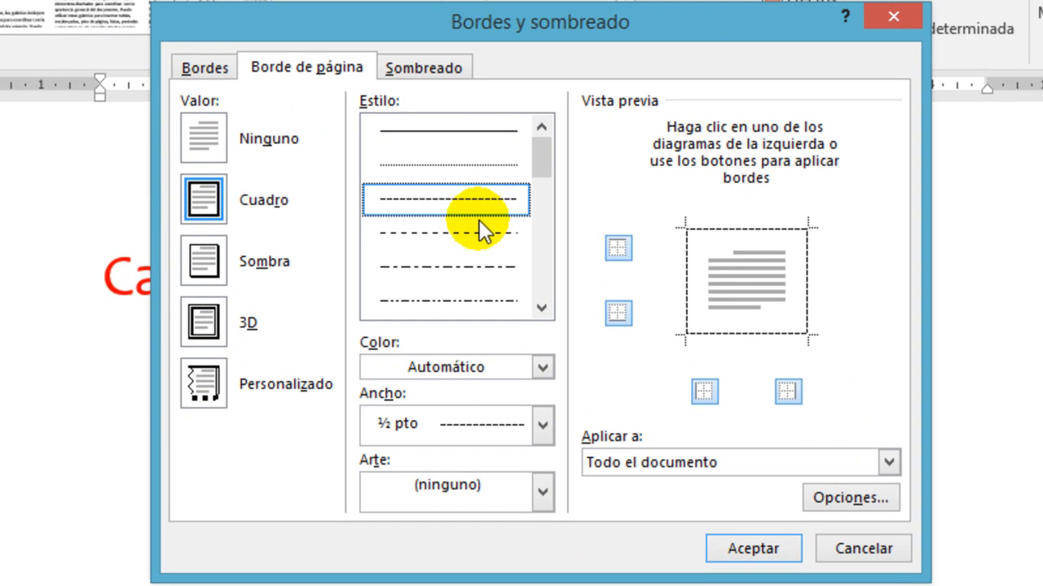
pyautogui.click(449, 243)
pyautogui.click(475, 266)
pyautogui.click(470, 300)
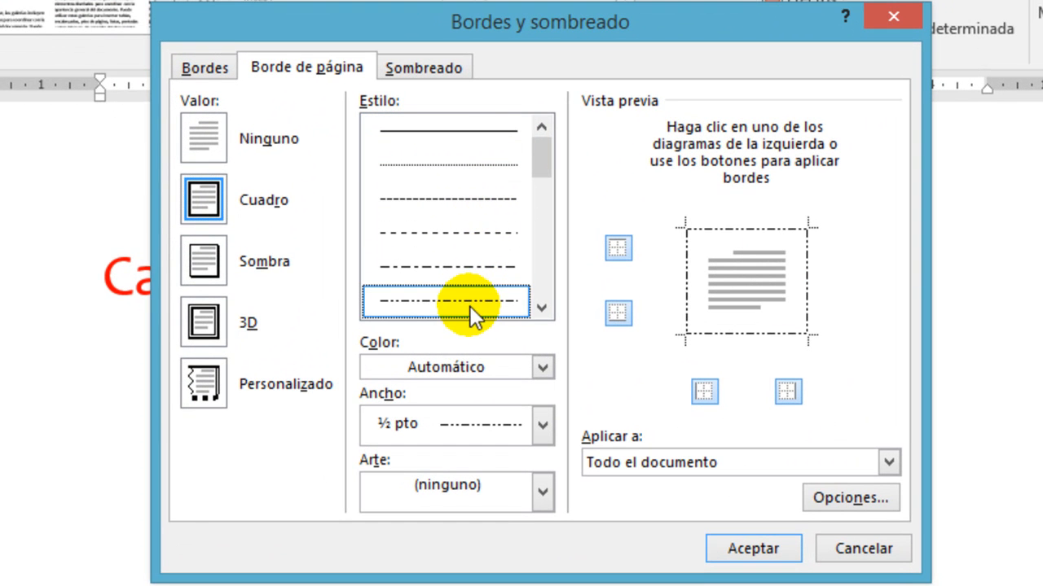
pyautogui.click(541, 306)
pyautogui.moveTo(539, 166)
pyautogui.mouseDown()
pyautogui.moveTo(537, 261)
pyautogui.moveTo(525, 243)
pyautogui.mouseUp()
pyautogui.click(472, 263)
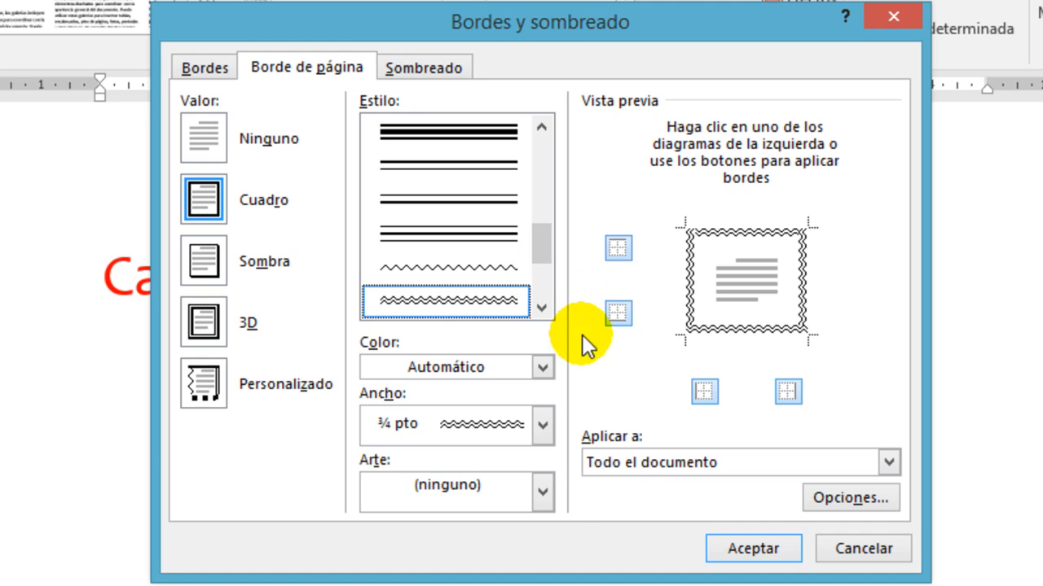
# Step: Set the page border's colour to the standard green and check the widths available for the wavy line
pyautogui.click(545, 365)
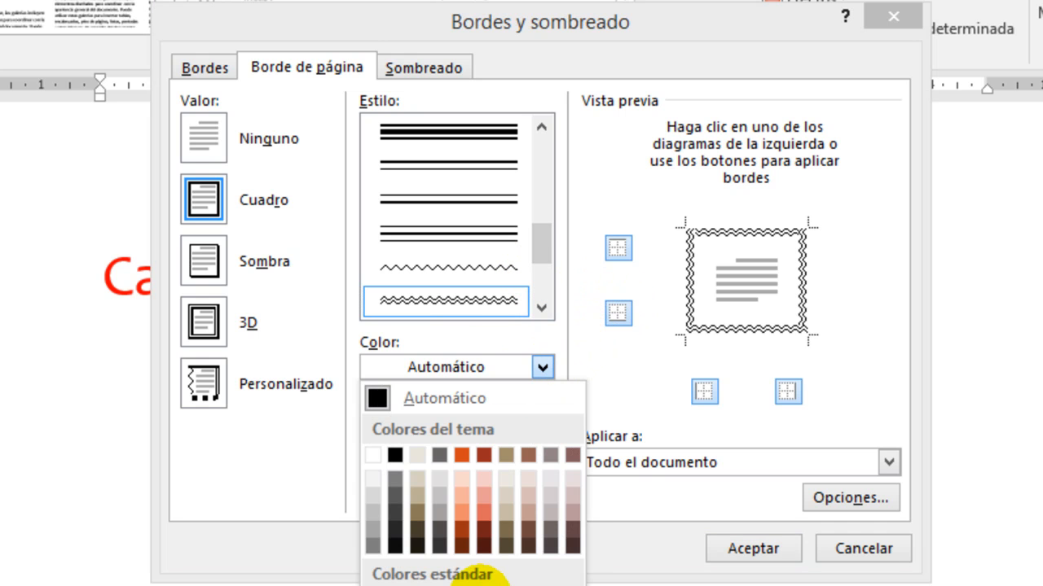
pyautogui.click(479, 578)
pyautogui.click(544, 424)
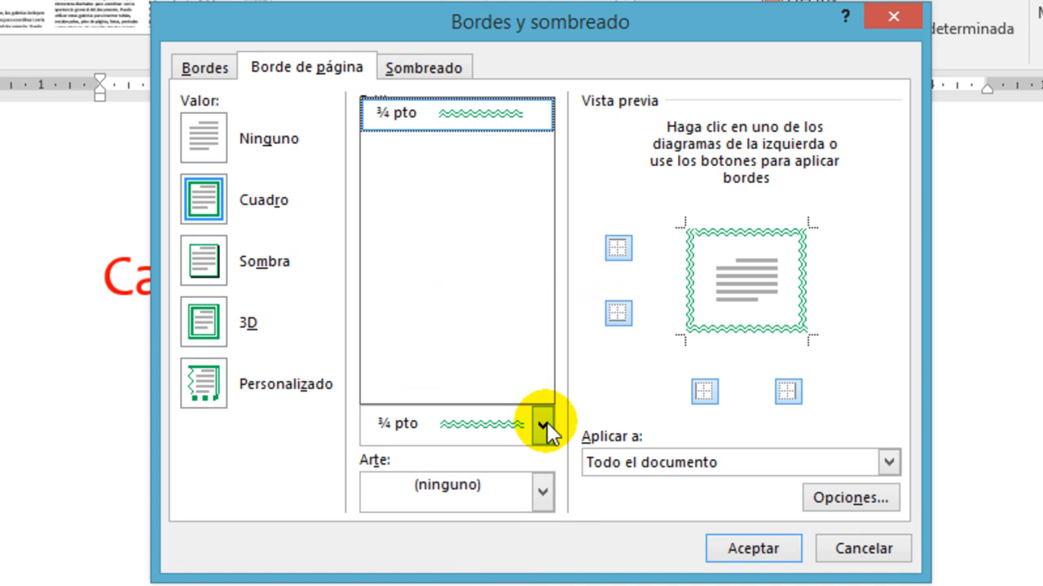
pyautogui.click(544, 424)
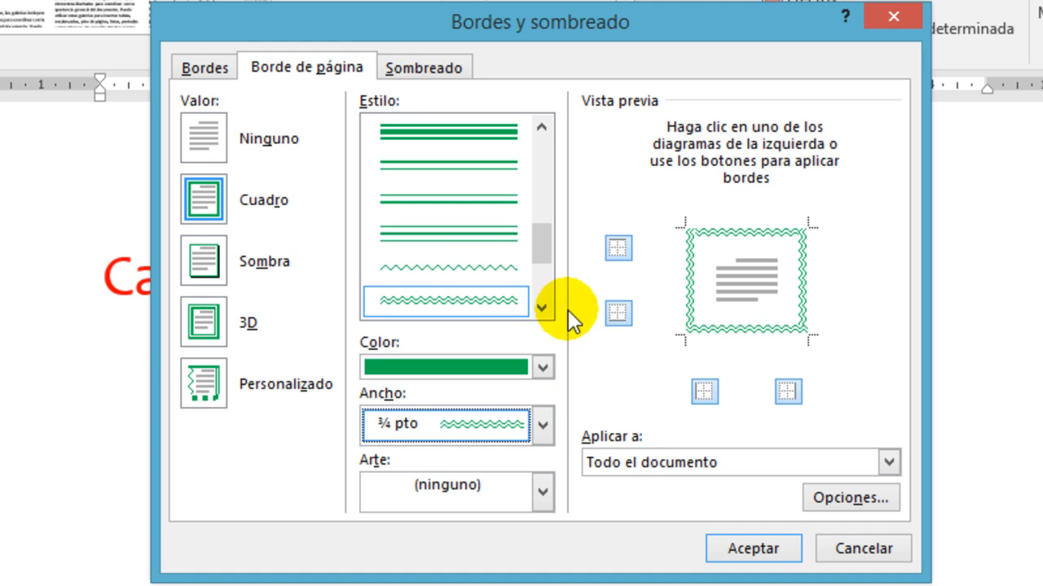
# Step: Change the page border to a solid line with a width of 4 ½ pto
pyautogui.moveTo(542, 246); pyautogui.dragTo(553, 135)
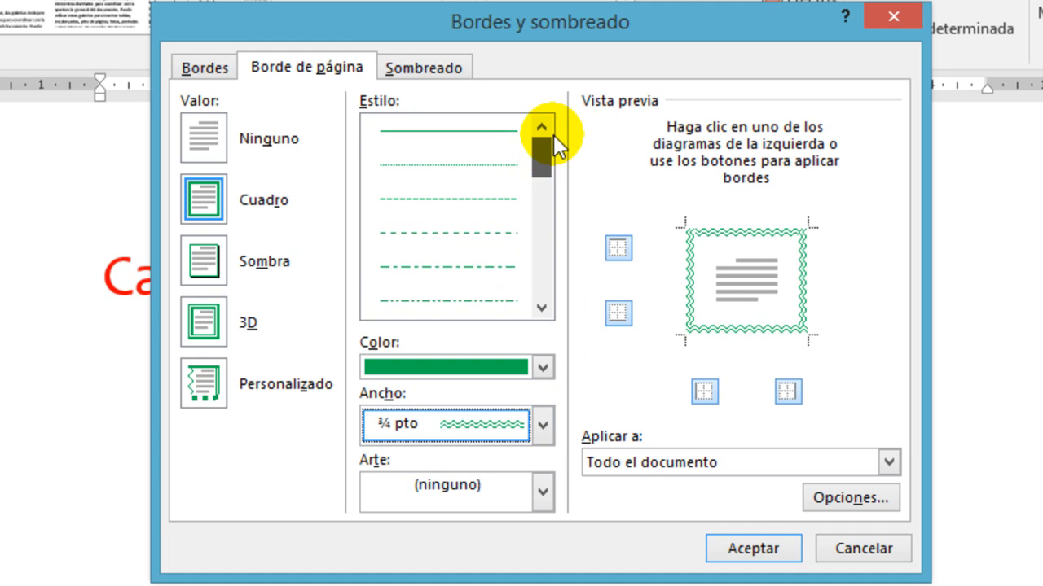
pyautogui.click(473, 128)
pyautogui.click(542, 425)
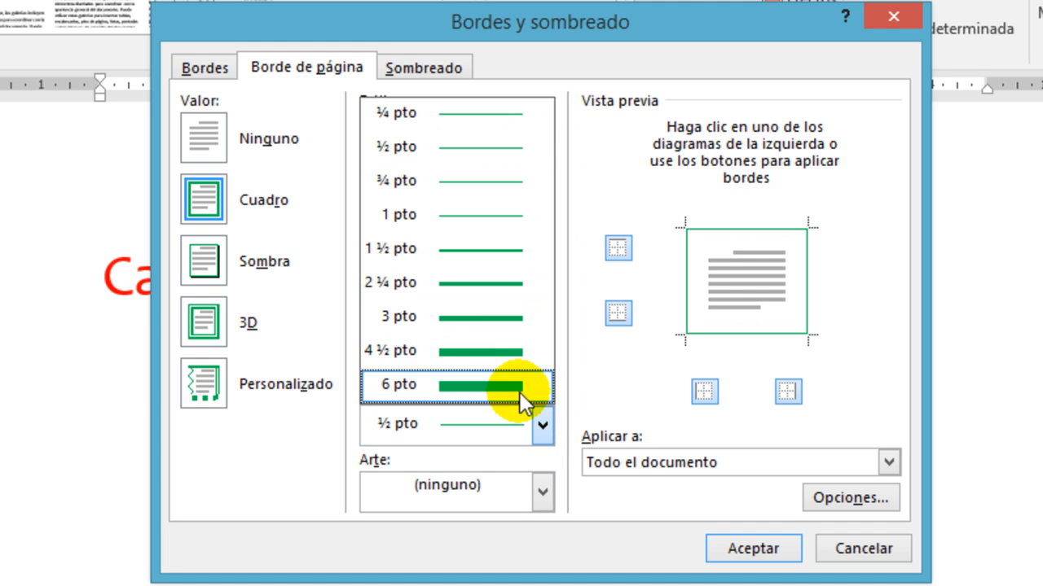
pyautogui.click(490, 346)
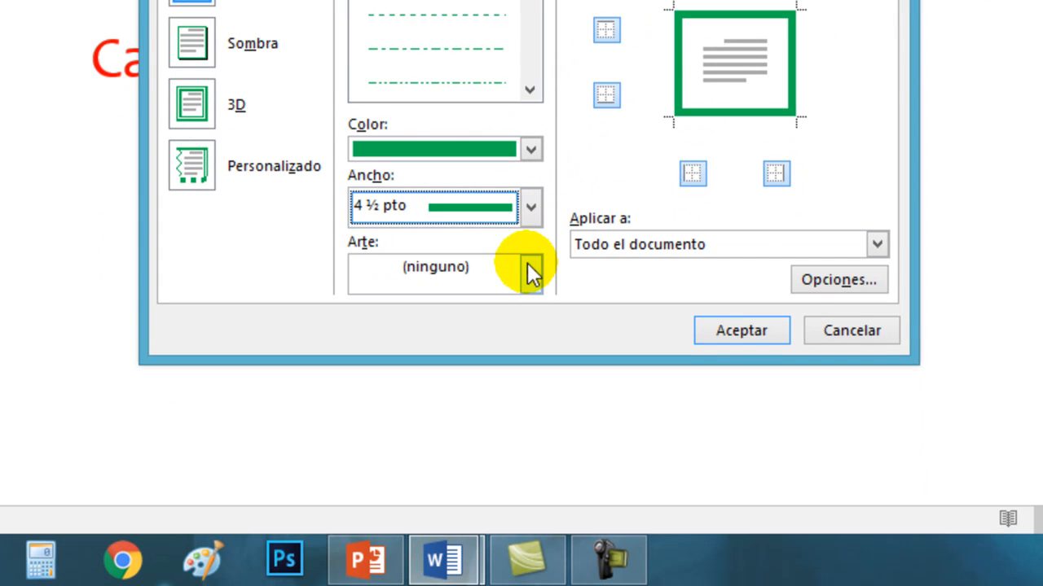
# Step: Apply the balloon art (Arte) page border to the whole document (Todo el documento), checking the other application ranges
pyautogui.click(531, 275)
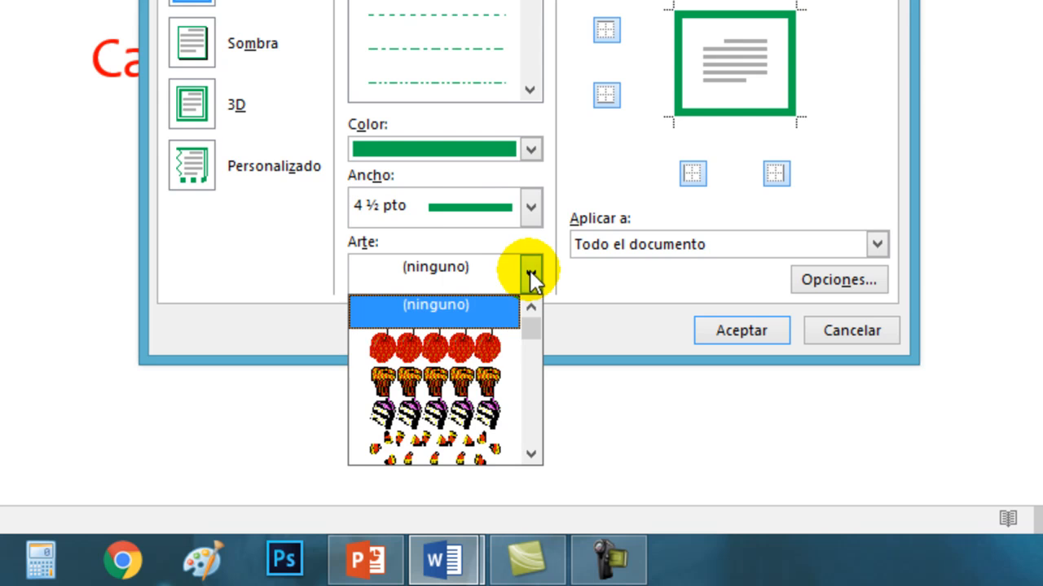
pyautogui.scroll(-5, 497, 346)
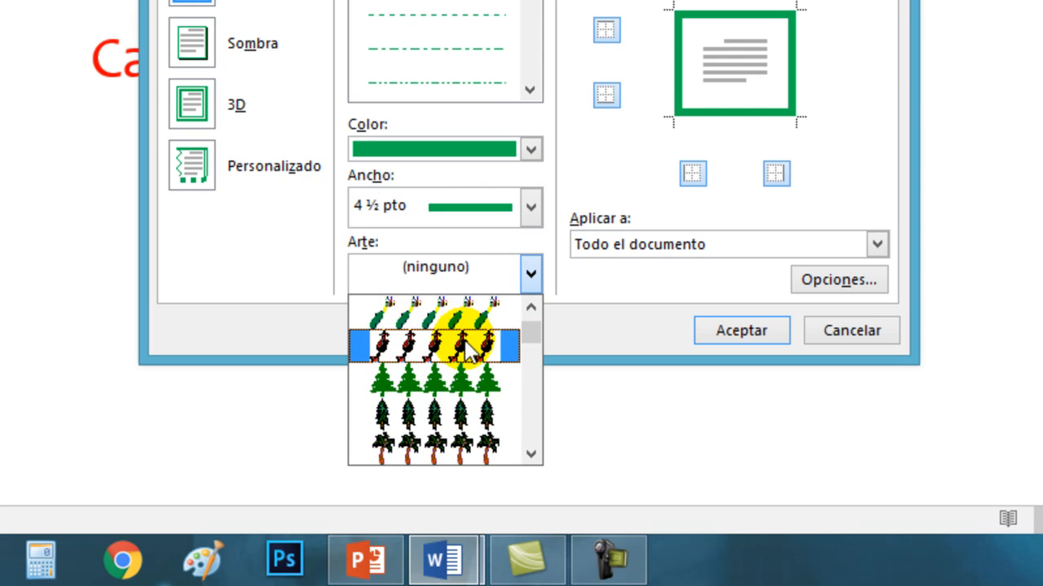
pyautogui.scroll(-5, 468, 348)
pyautogui.click(453, 409)
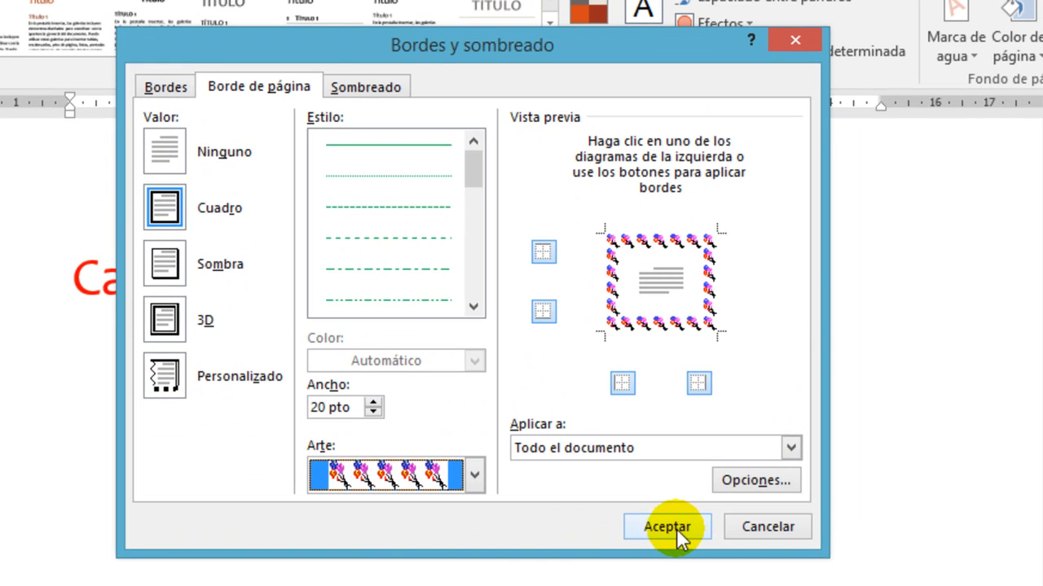
pyautogui.click(788, 448)
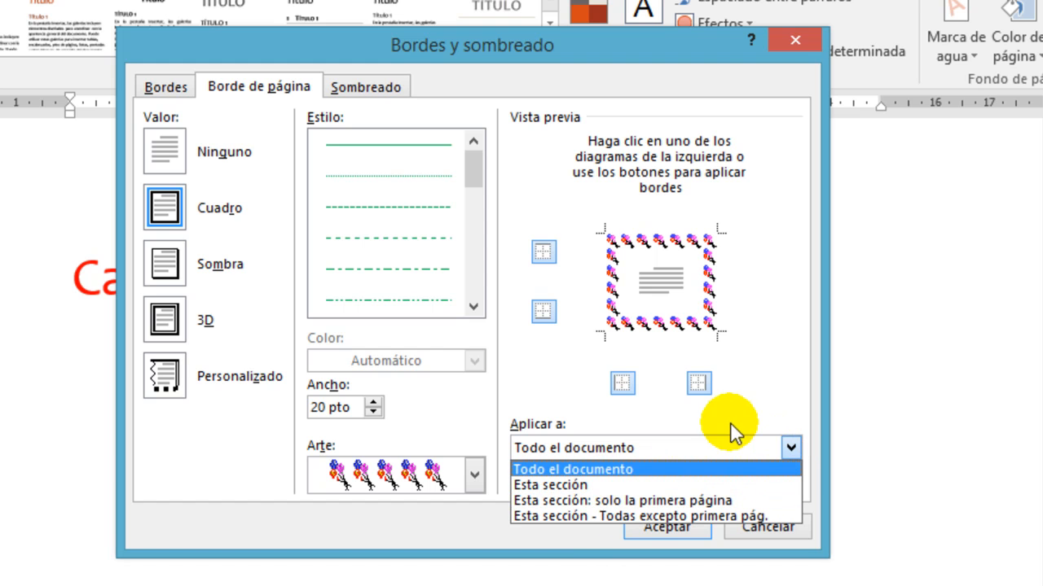
pyautogui.click(754, 380)
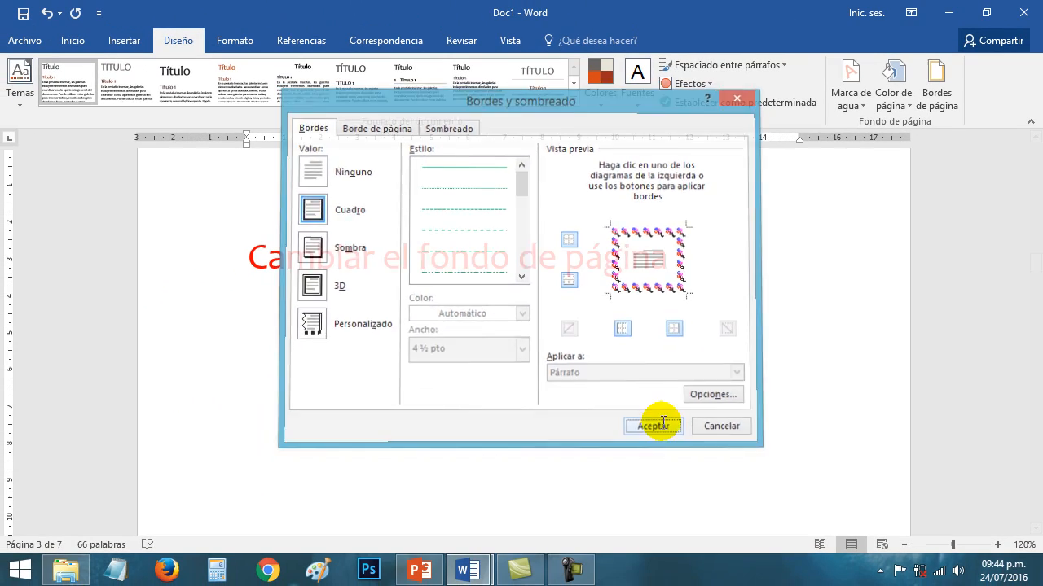
pyautogui.click(664, 476)
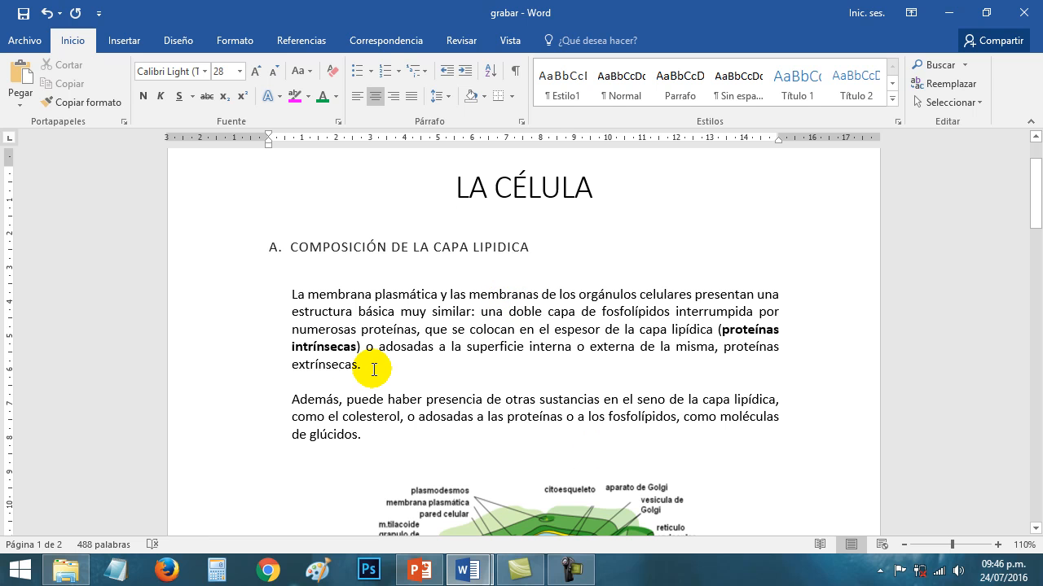
# Step: Browse the fonts and sizes for the first paragraph under the lipid layer heading and set its font size to 13
pyautogui.moveTo(374, 369); pyautogui.dragTo(268, 295)
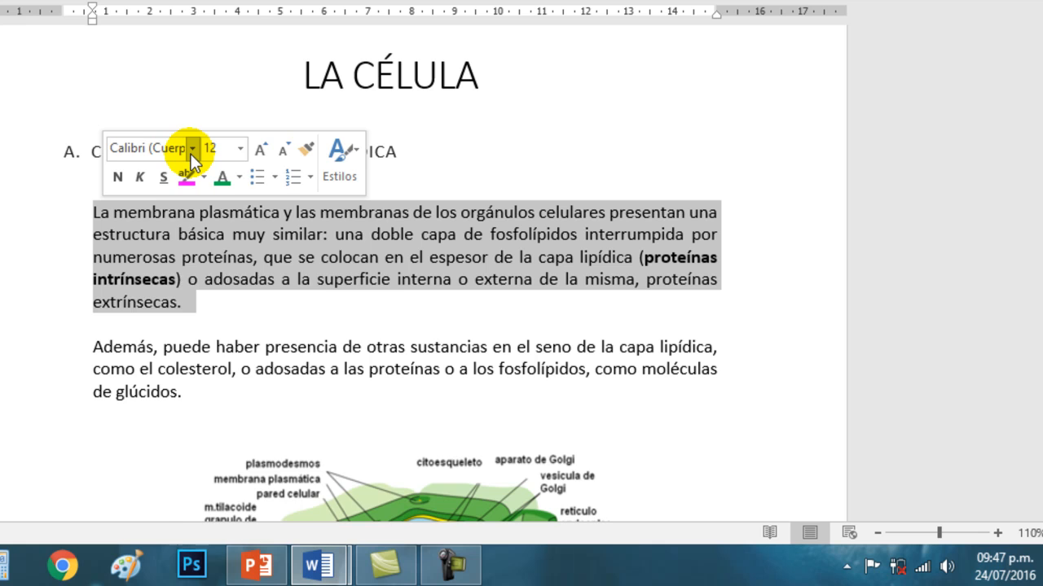
pyautogui.click(192, 151)
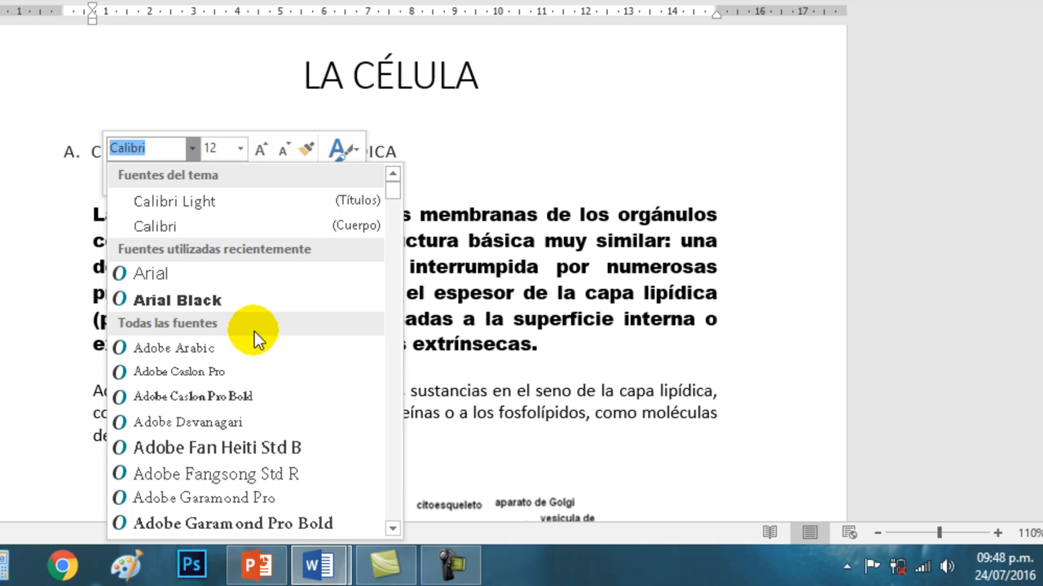
pyautogui.click(241, 147)
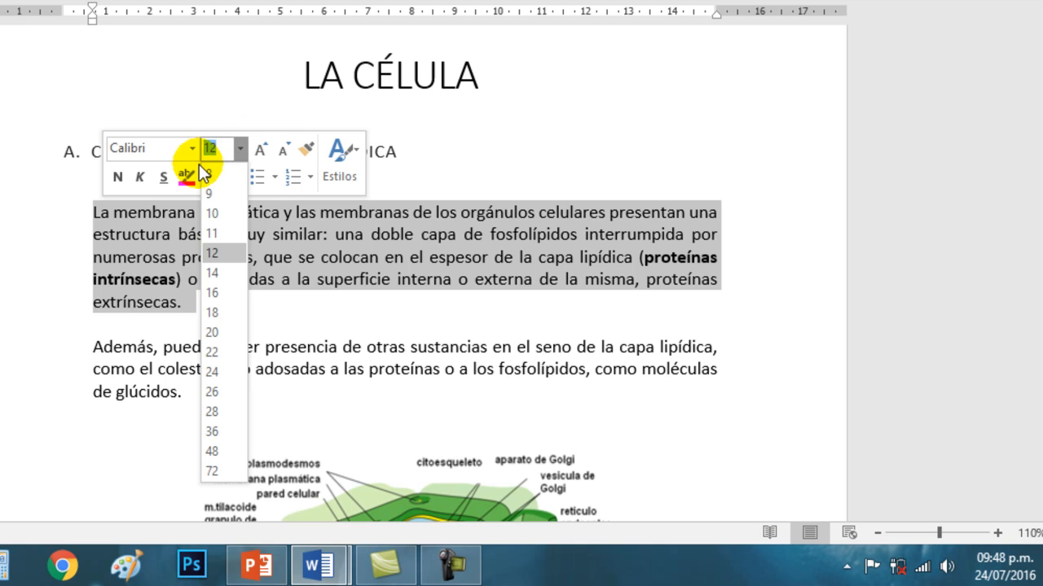
pyautogui.click(221, 154)
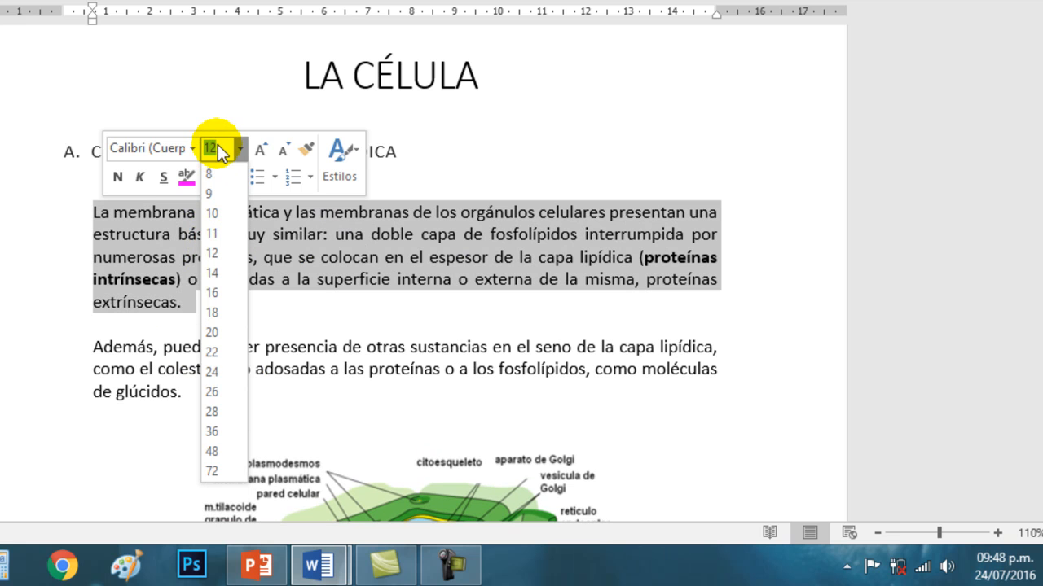
pyautogui.write('13')
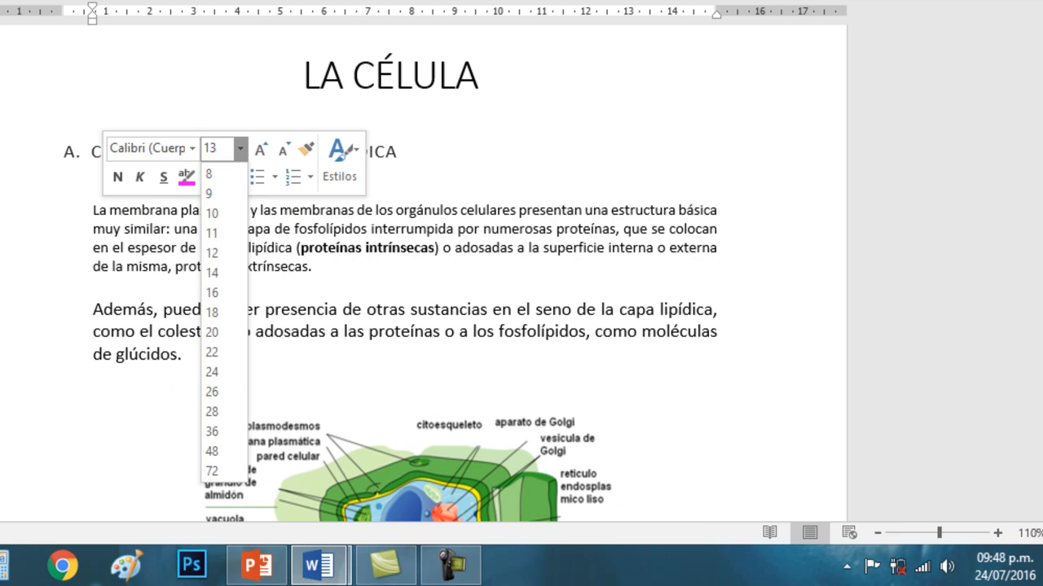
pyautogui.press('Return')
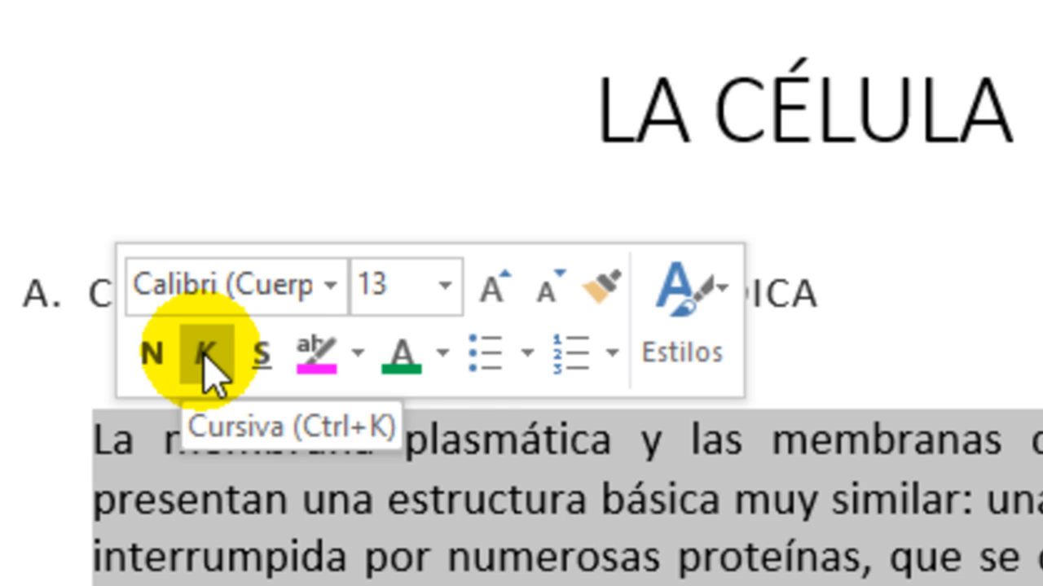
# Step: Try underlining the first paragraph, remove the underline and set its font size to 12
pyautogui.click(263, 354)
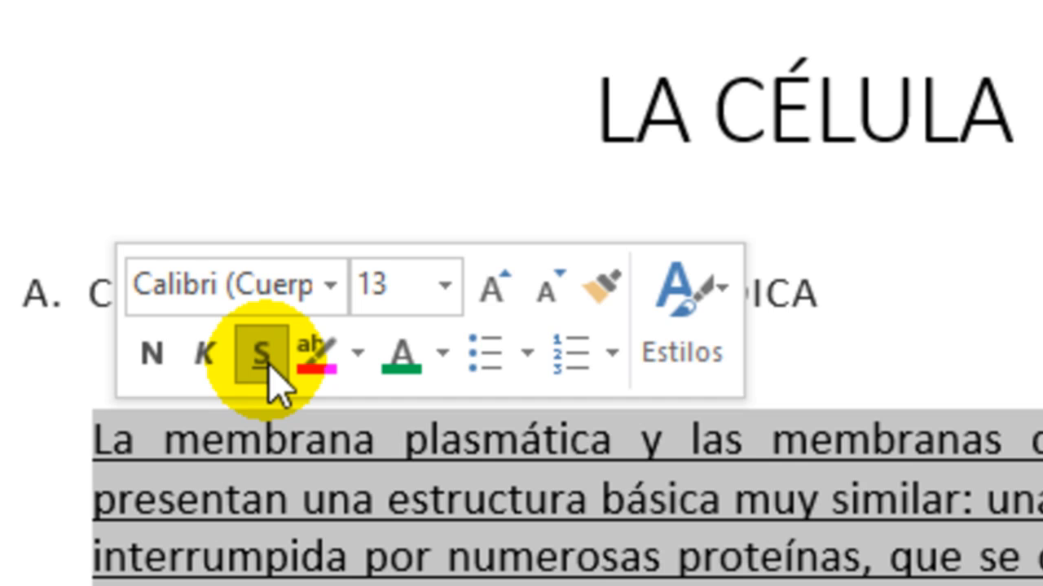
pyautogui.click(264, 355)
pyautogui.click(411, 285)
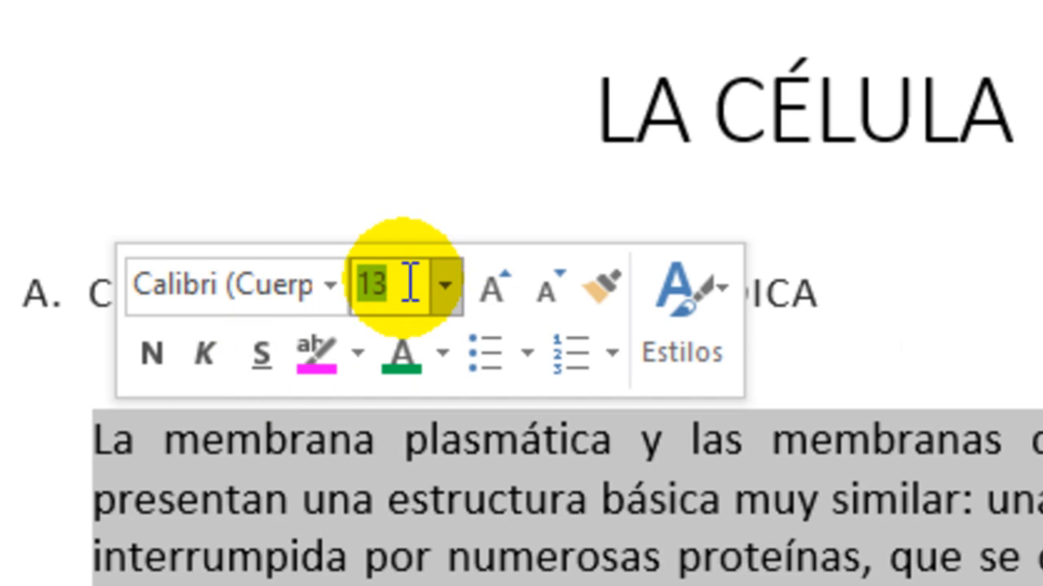
pyautogui.write('12')
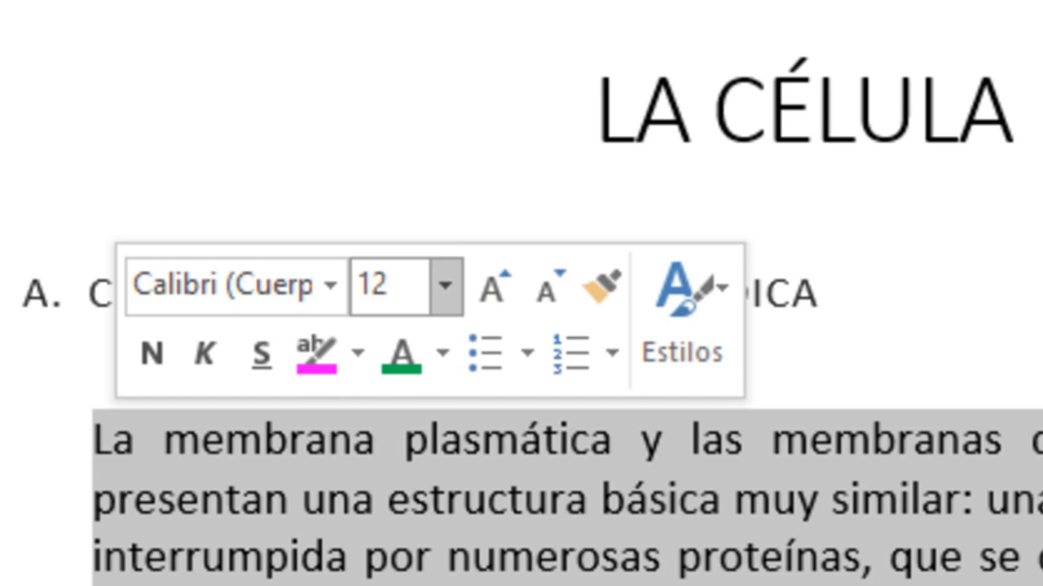
pyautogui.press('Return')
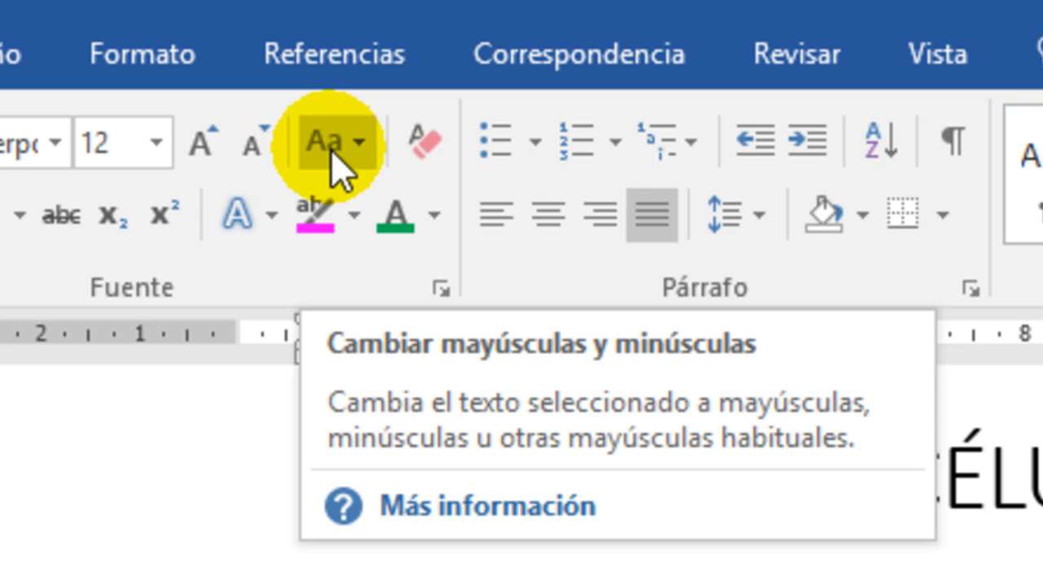
# Step: Apply sentence case (Tipo oración) to the whole first paragraph under the lipid layer heading
pyautogui.click(358, 145)
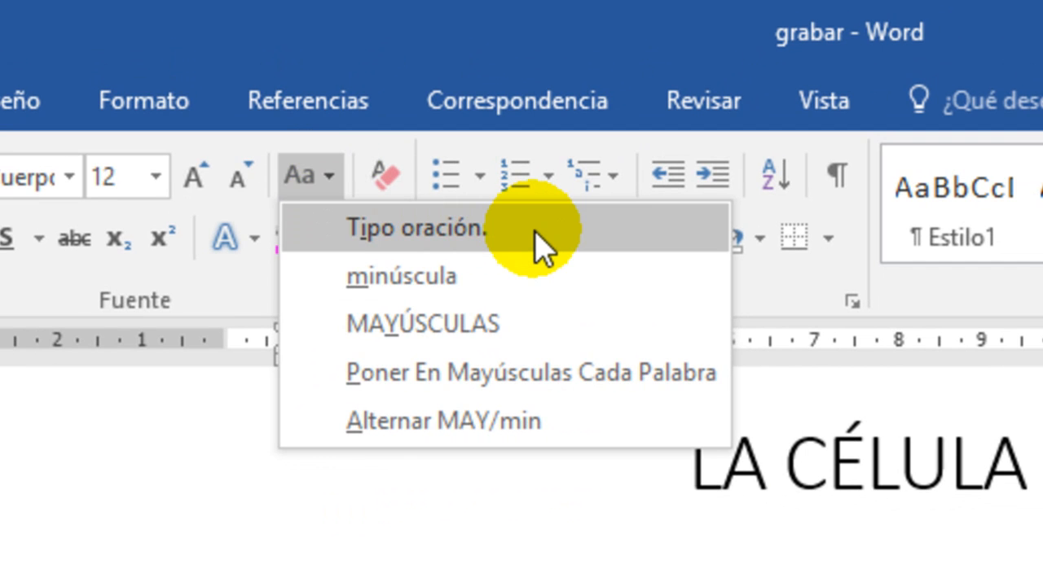
pyautogui.click(190, 575)
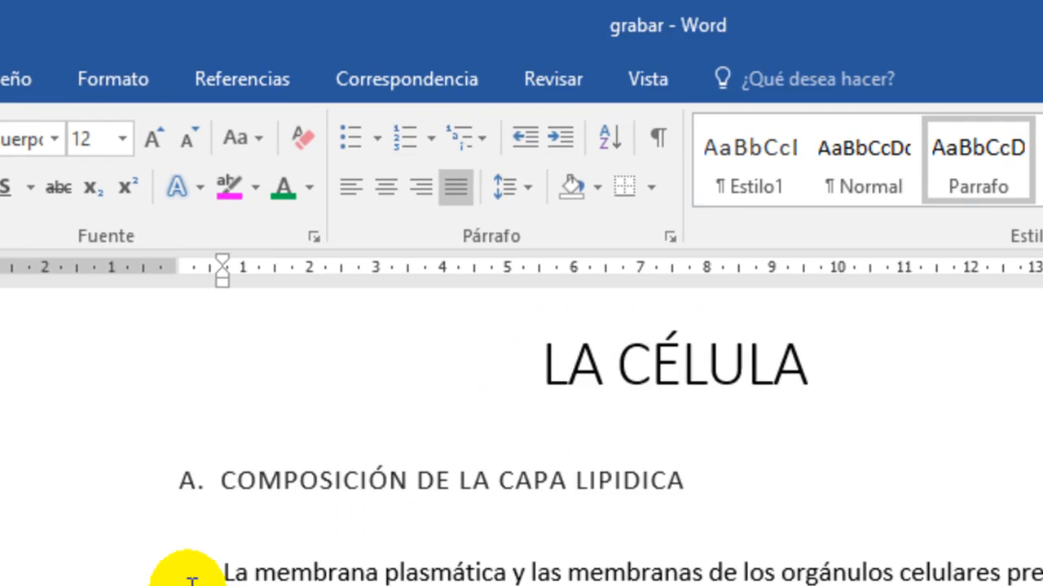
pyautogui.doubleClick(112, 370)
pyautogui.click(156, 88)
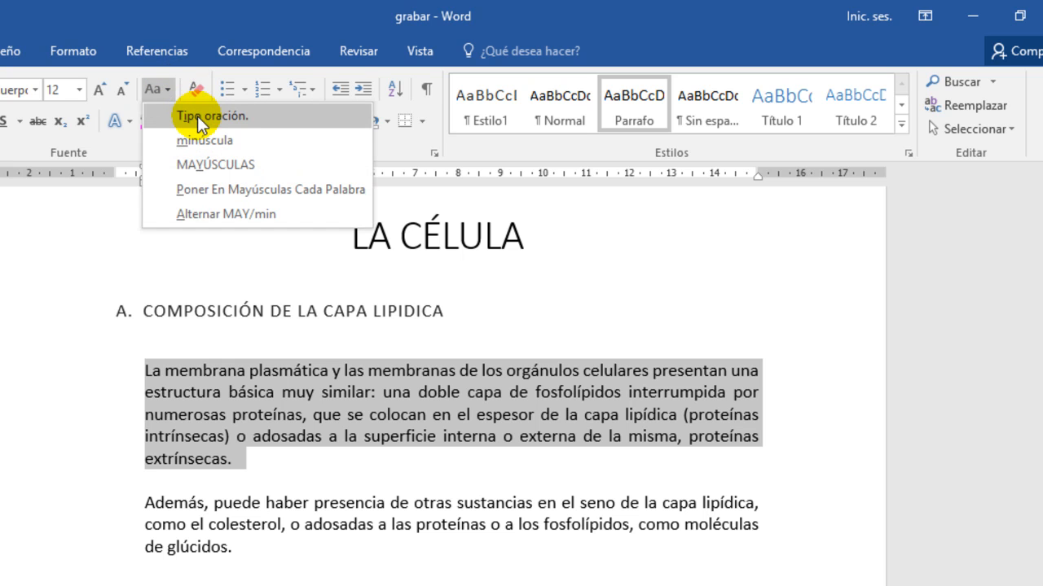
pyautogui.click(198, 115)
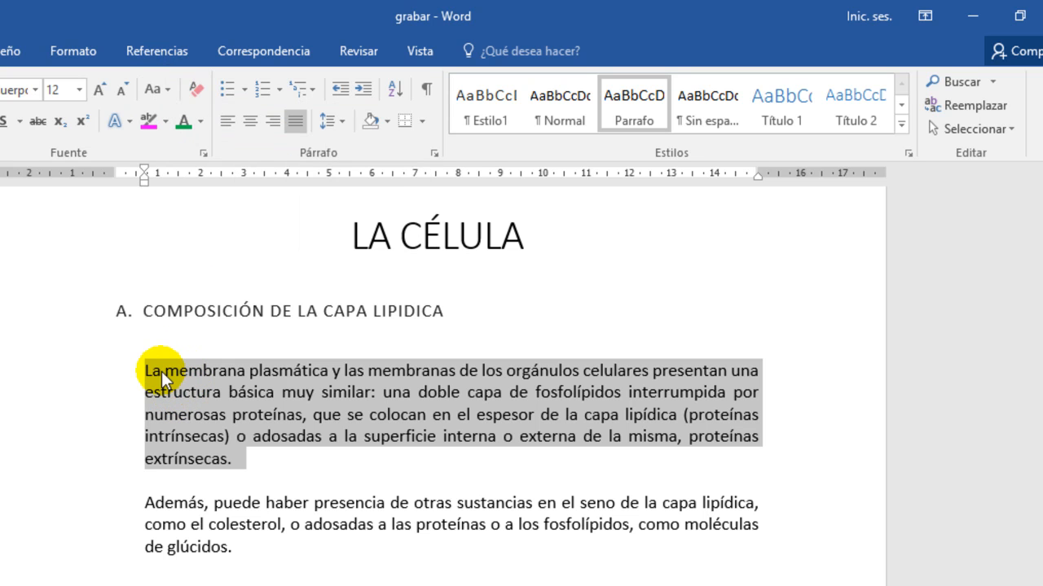
# Step: Convert the first paragraph to lowercase (minúscula) and change it to all capitals (MAYÚSCULAS)
pyautogui.click(168, 91)
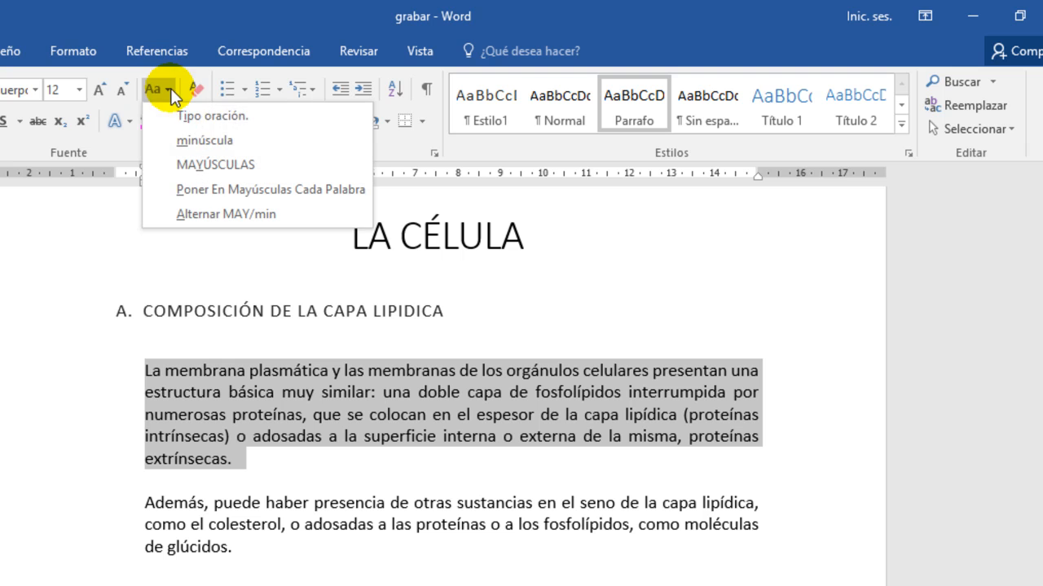
pyautogui.click(214, 142)
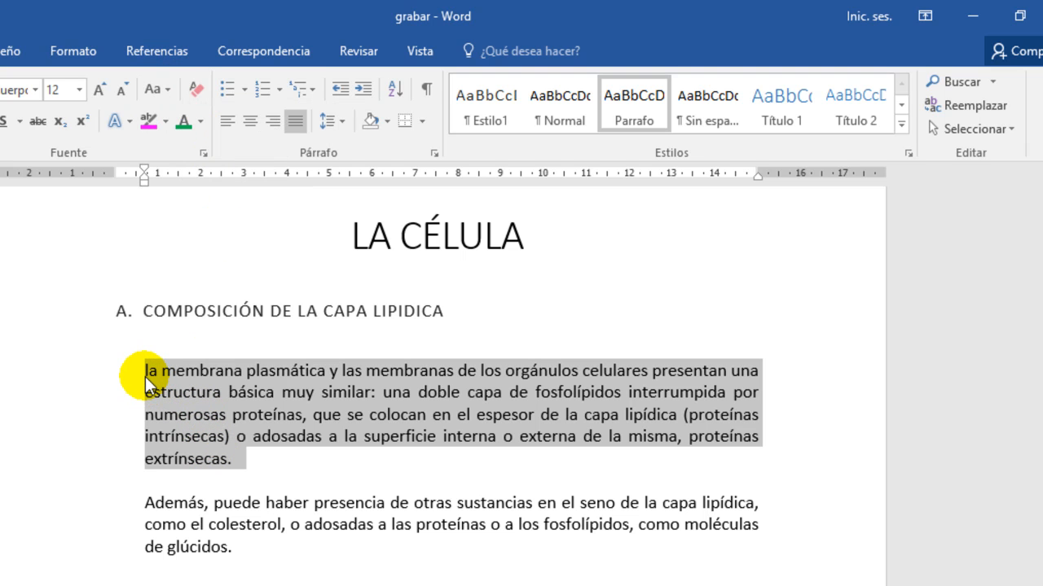
pyautogui.click(162, 89)
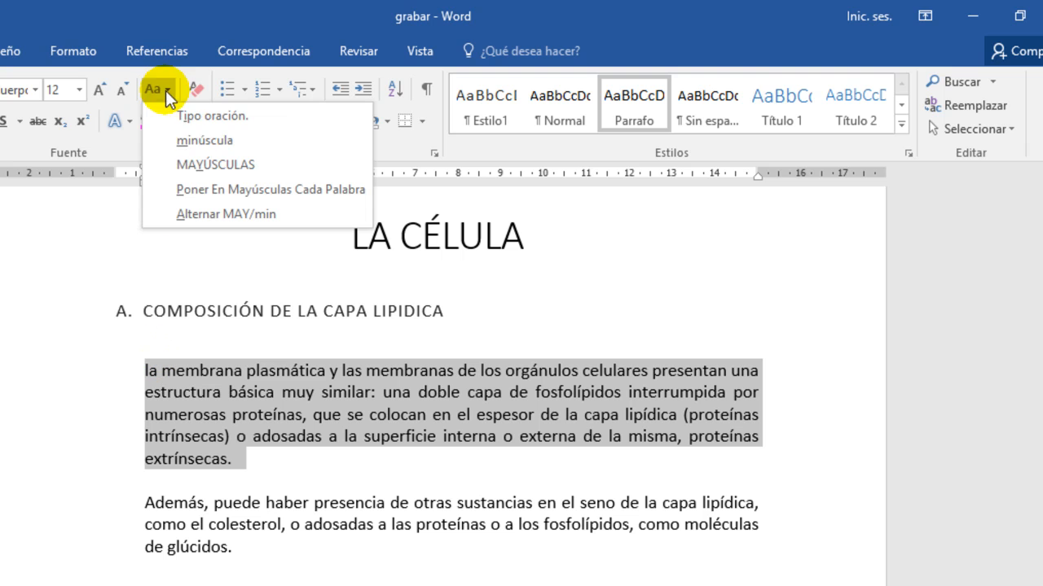
pyautogui.click(227, 165)
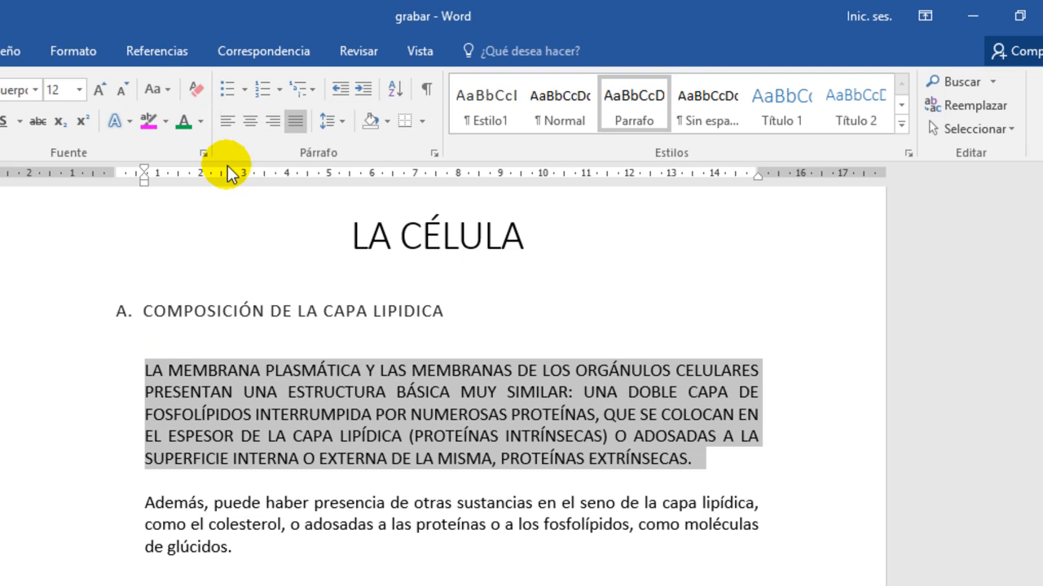
# Step: Try capitalising each word and toggling the case (Alternar MAY/min) of the first paragraph, and undo the case changes
pyautogui.click(164, 96)
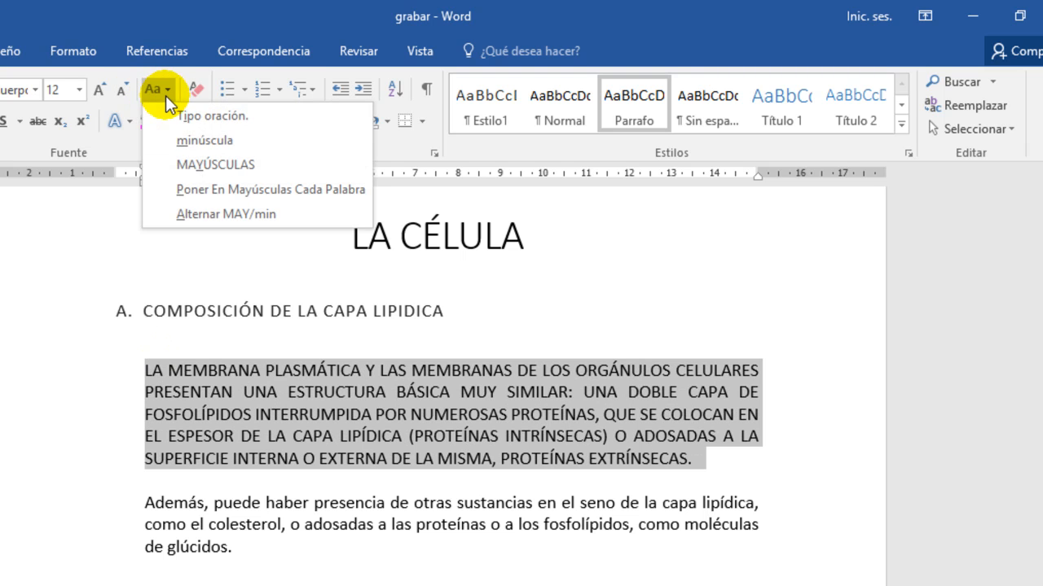
pyautogui.click(225, 191)
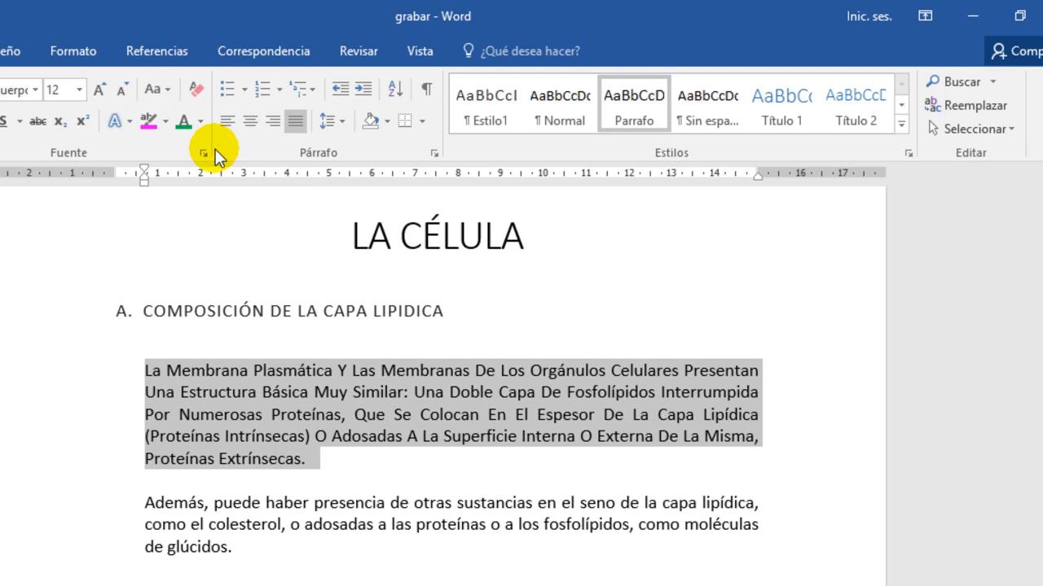
pyautogui.click(155, 90)
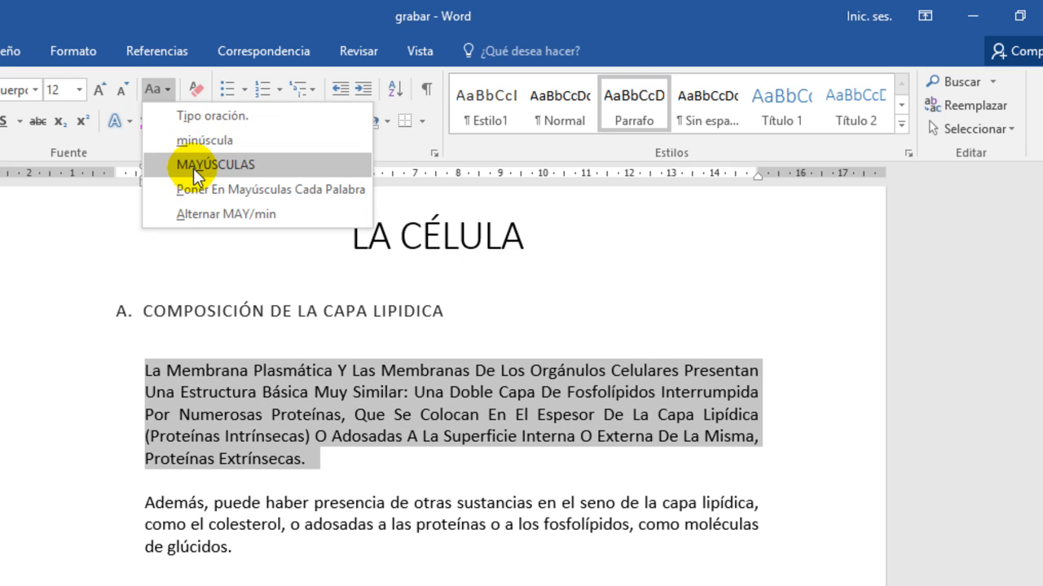
pyautogui.click(210, 216)
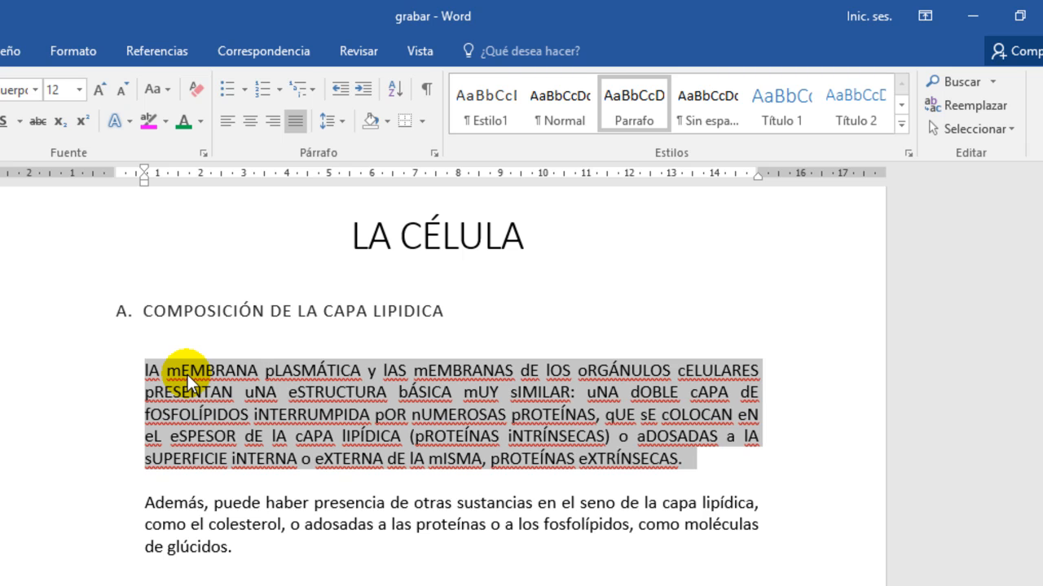
pyautogui.hotkey('ctrl', 'z')
pyautogui.click(337, 465)
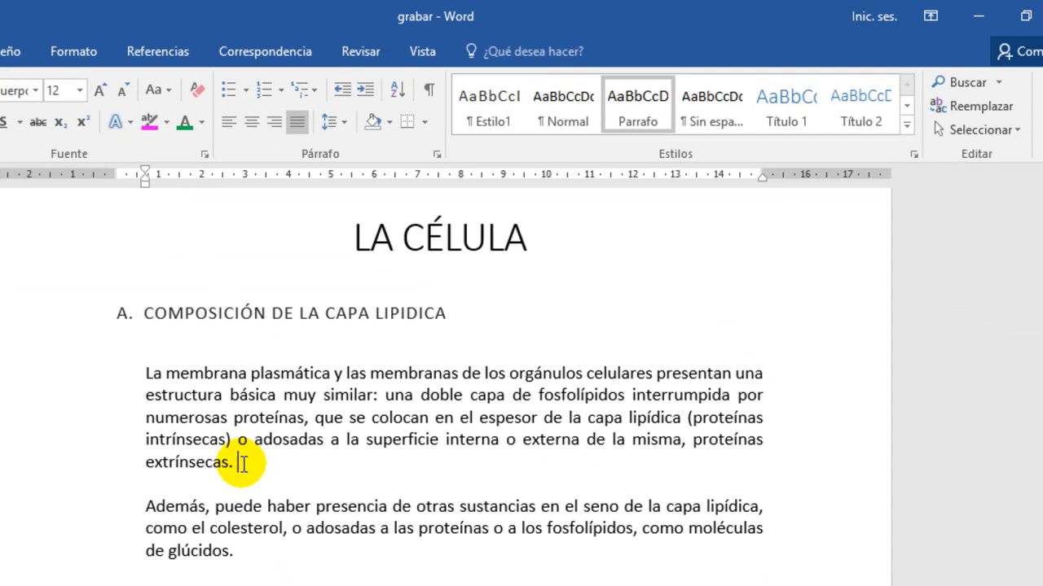
# Step: Colour the text of the first paragraph with the standard green
pyautogui.moveTo(233, 462); pyautogui.dragTo(95, 370)
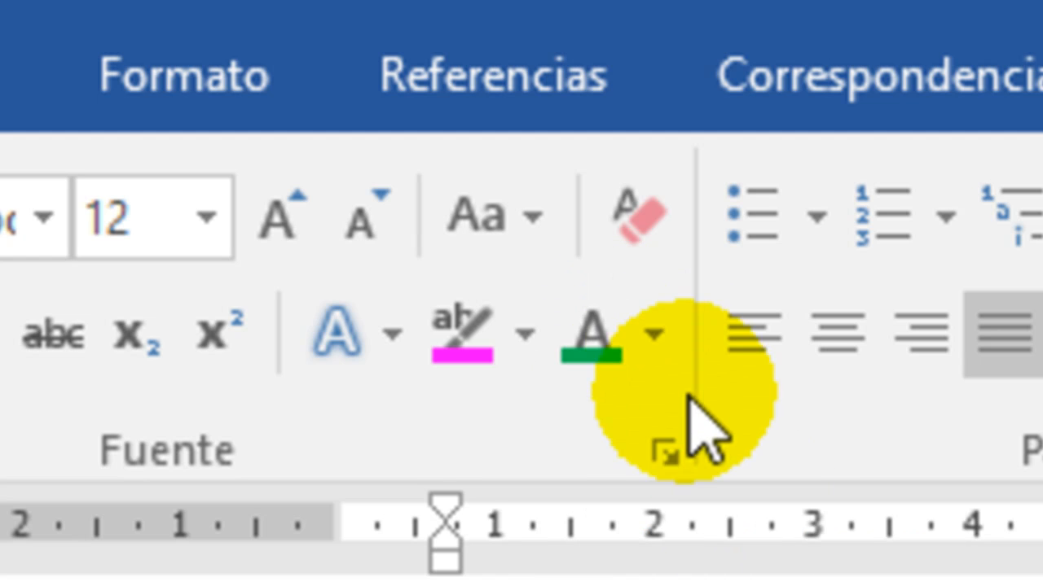
pyautogui.click(653, 333)
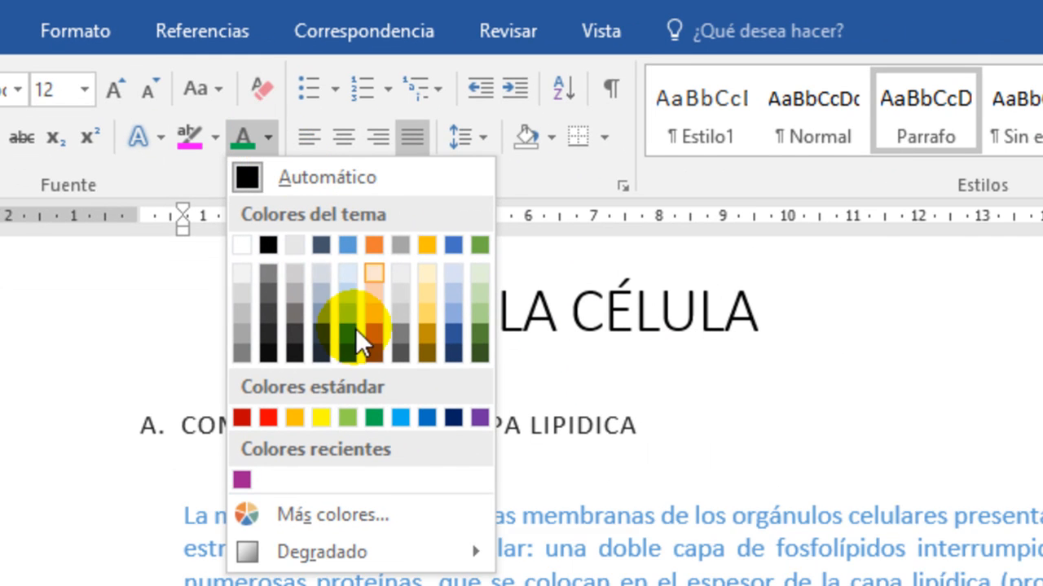
pyautogui.click(374, 418)
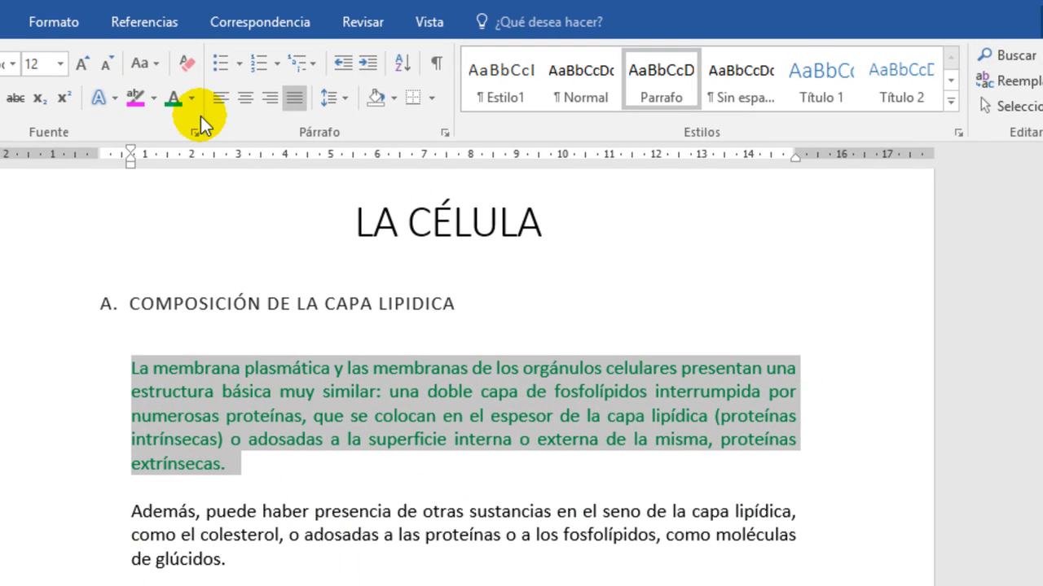
# Step: Examine the standard and custom colour choices offered under more font colours for the first paragraph
pyautogui.click(191, 98)
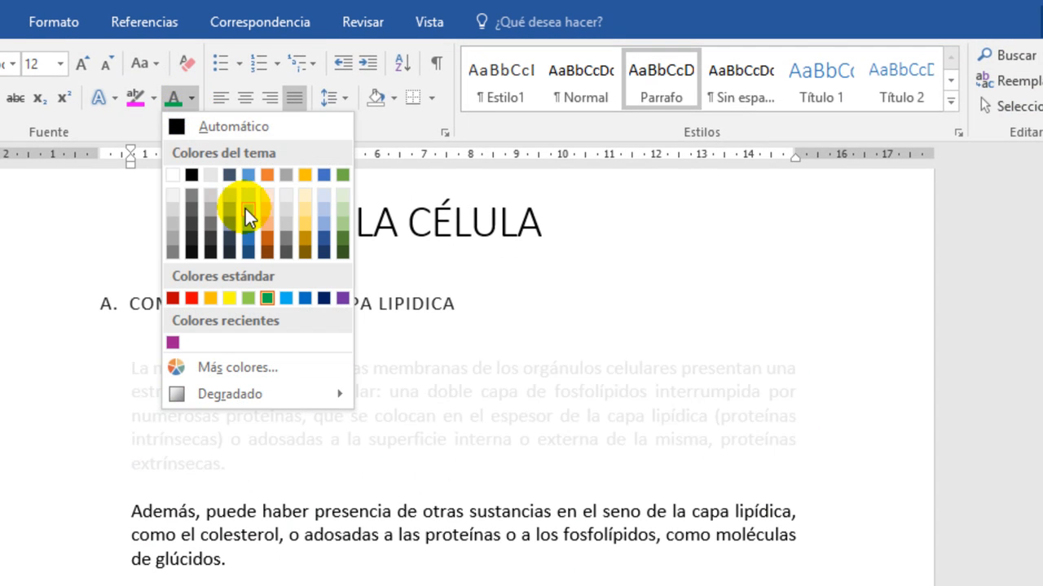
pyautogui.click(222, 367)
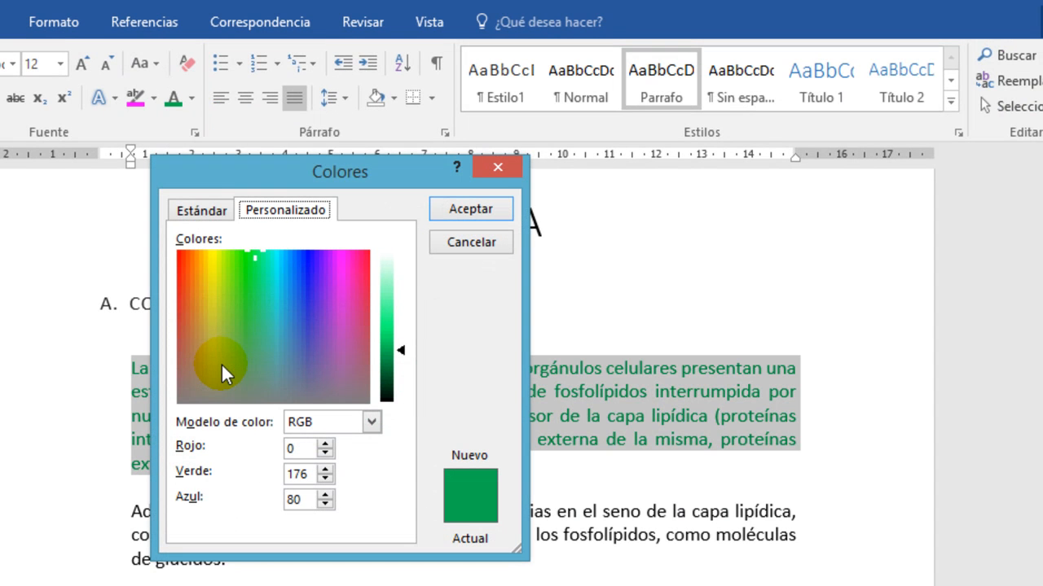
pyautogui.click(203, 213)
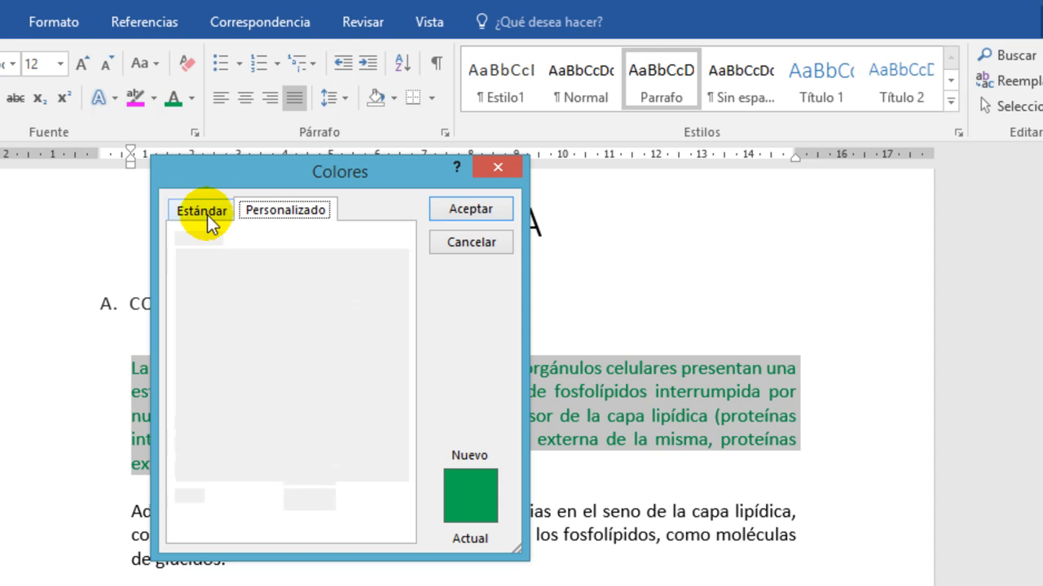
pyautogui.click(277, 208)
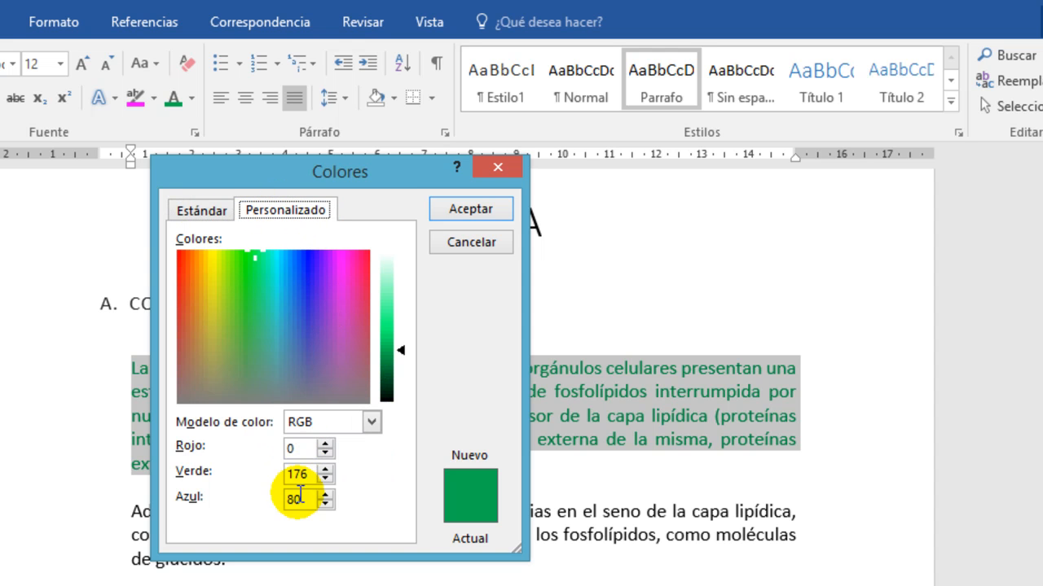
pyautogui.press('Return')
# Step: Reset the first paragraph's text colour to Automático
pyautogui.click(192, 98)
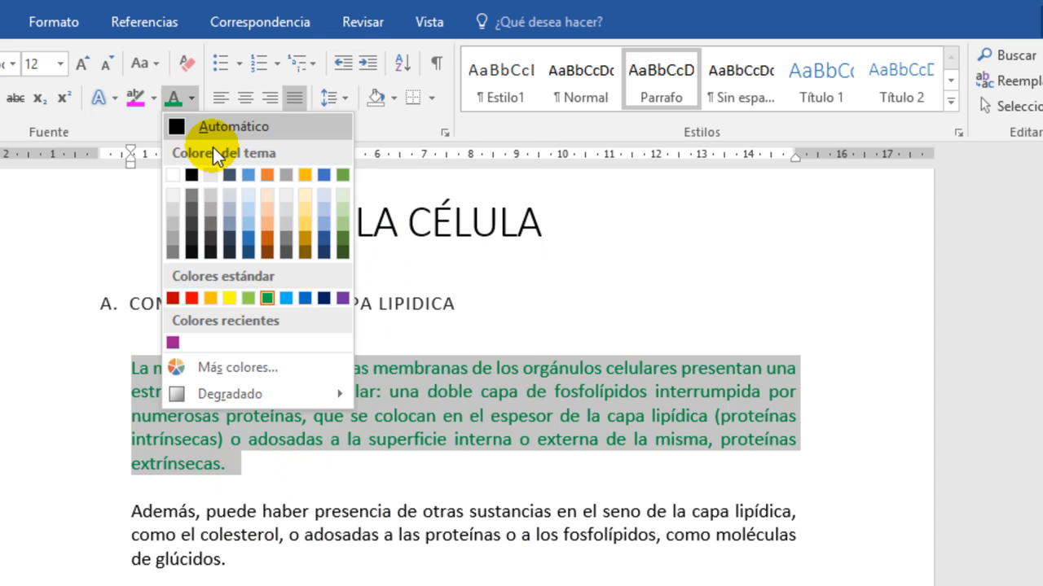
pyautogui.click(184, 123)
pyautogui.click(247, 512)
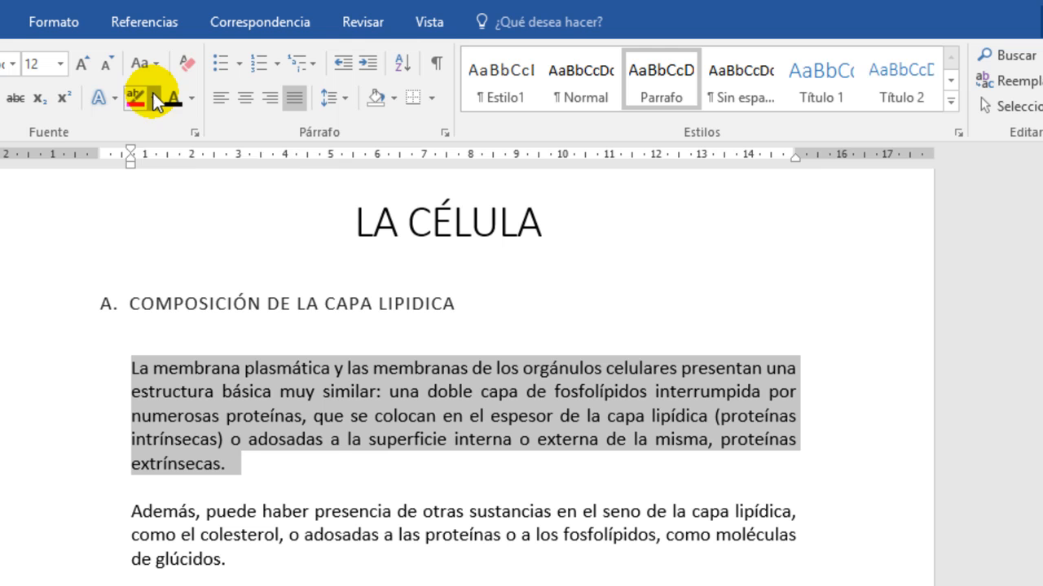
# Step: Highlight the first paragraph in yellow and change its highlight to turquoise
pyautogui.click(153, 92)
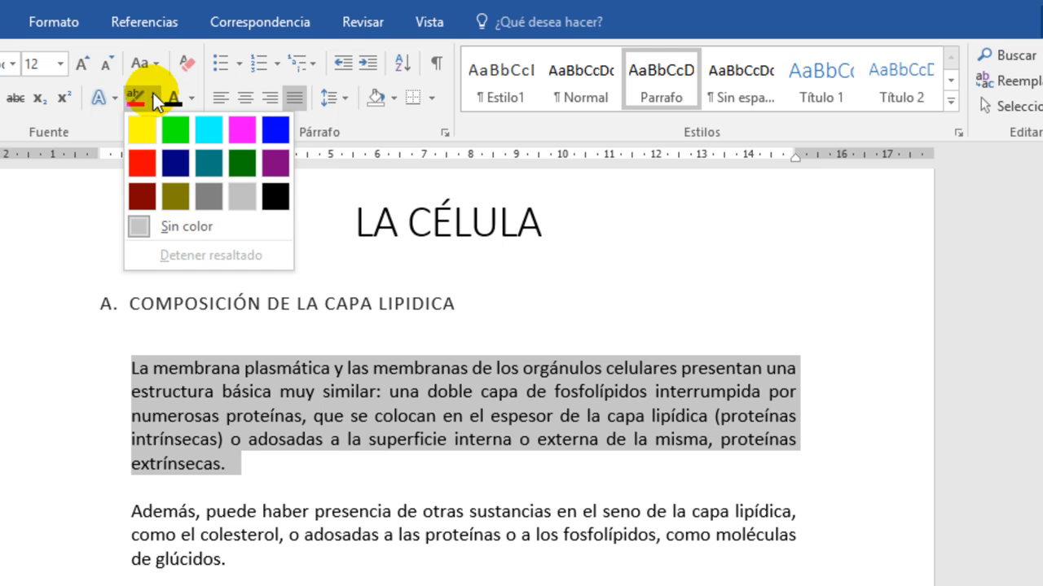
pyautogui.click(146, 128)
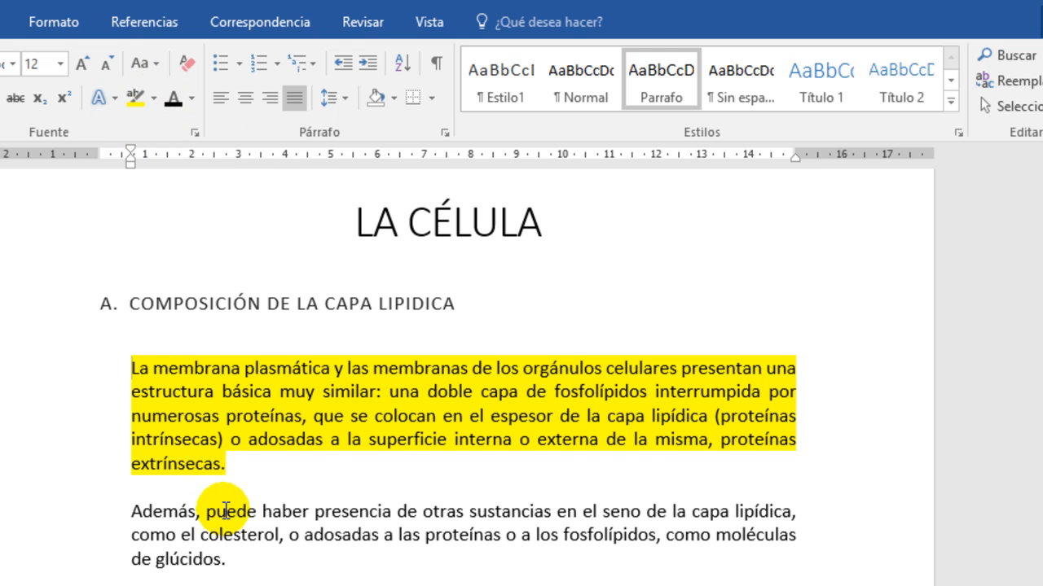
pyautogui.moveTo(230, 468); pyautogui.dragTo(110, 362)
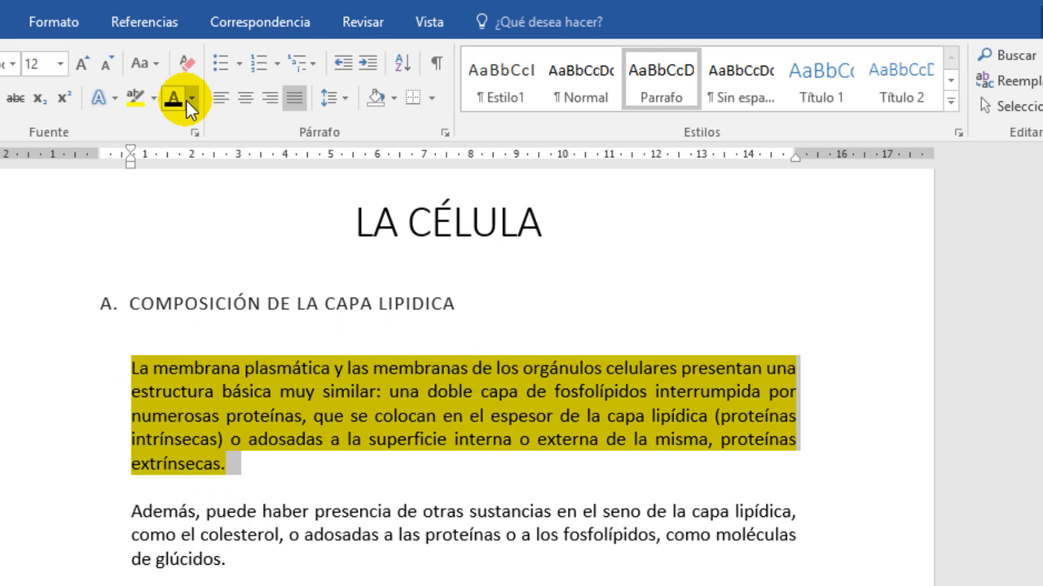
pyautogui.click(153, 95)
pyautogui.click(218, 132)
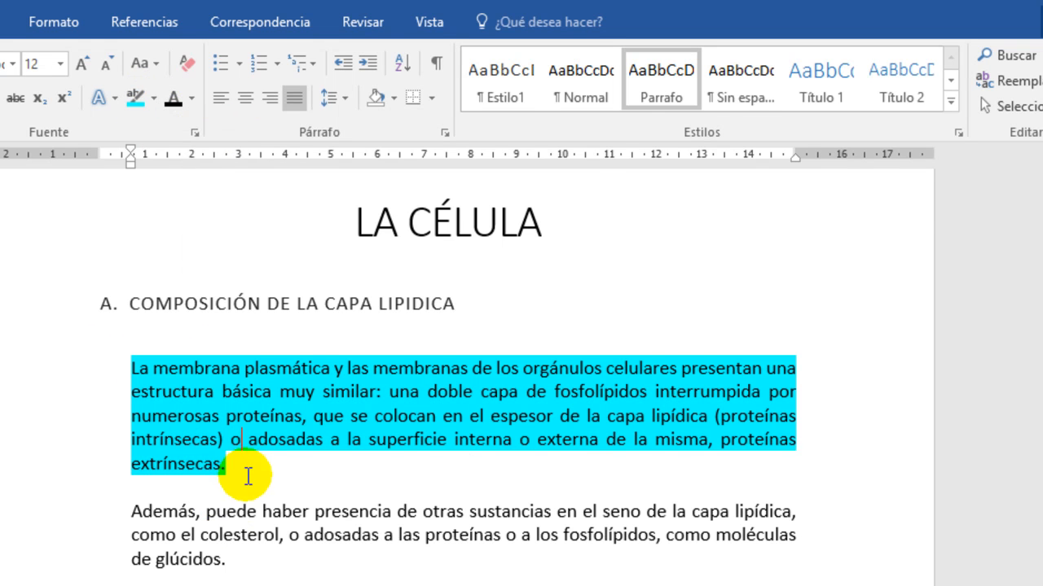
# Step: Apply the gold text effect to the second paragraph, the one starting with "Además", and clear the formatting
pyautogui.moveTo(230, 570); pyautogui.dragTo(131, 512)
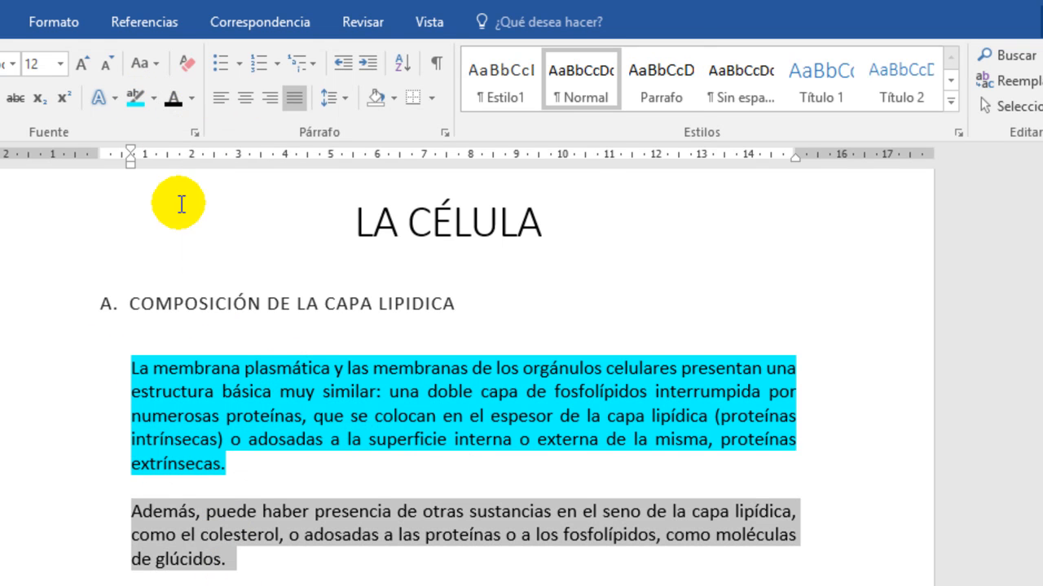
pyautogui.click(114, 97)
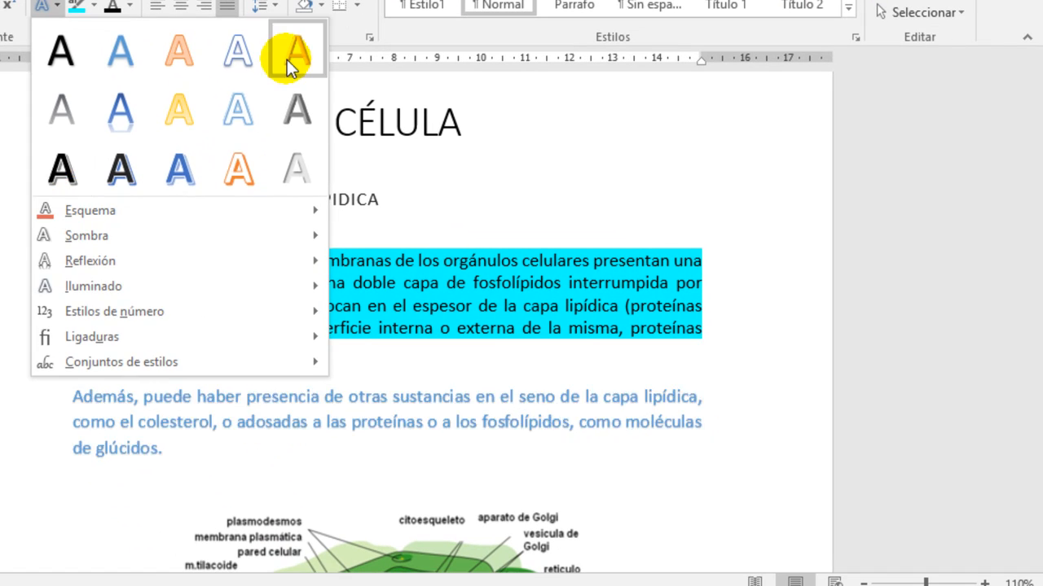
pyautogui.click(288, 60)
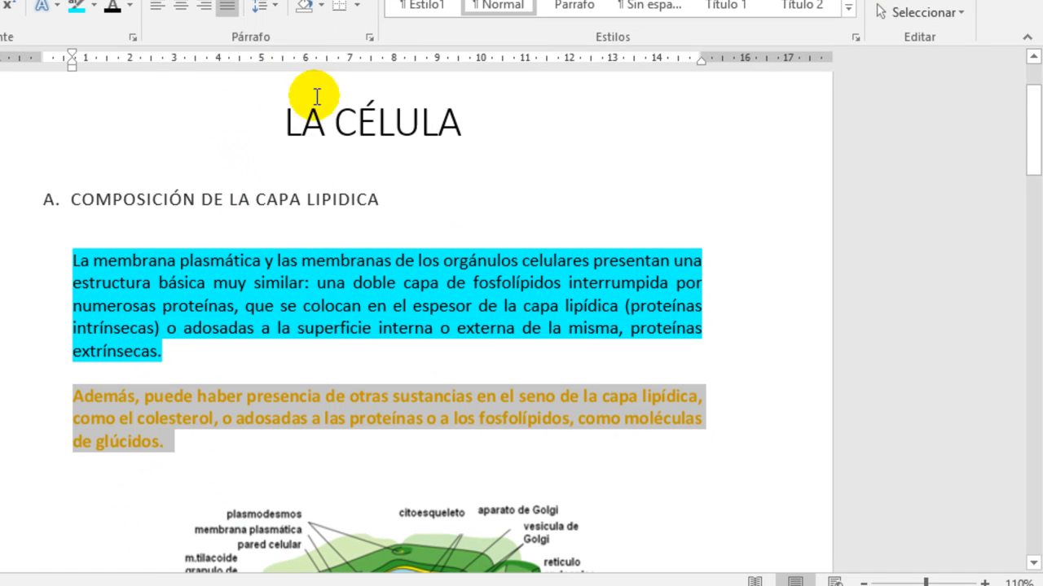
pyautogui.click(195, 454)
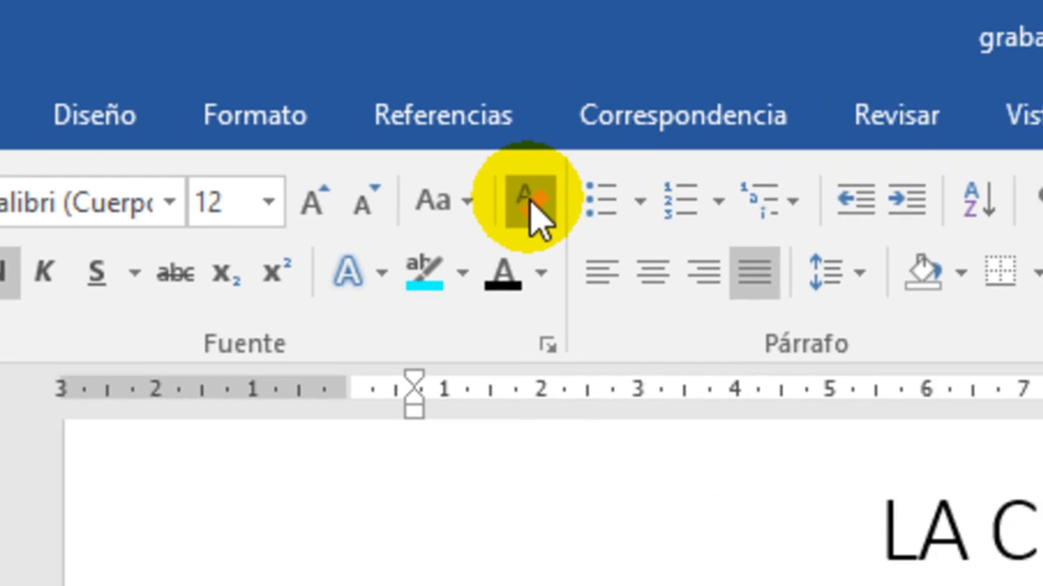
pyautogui.click(546, 210)
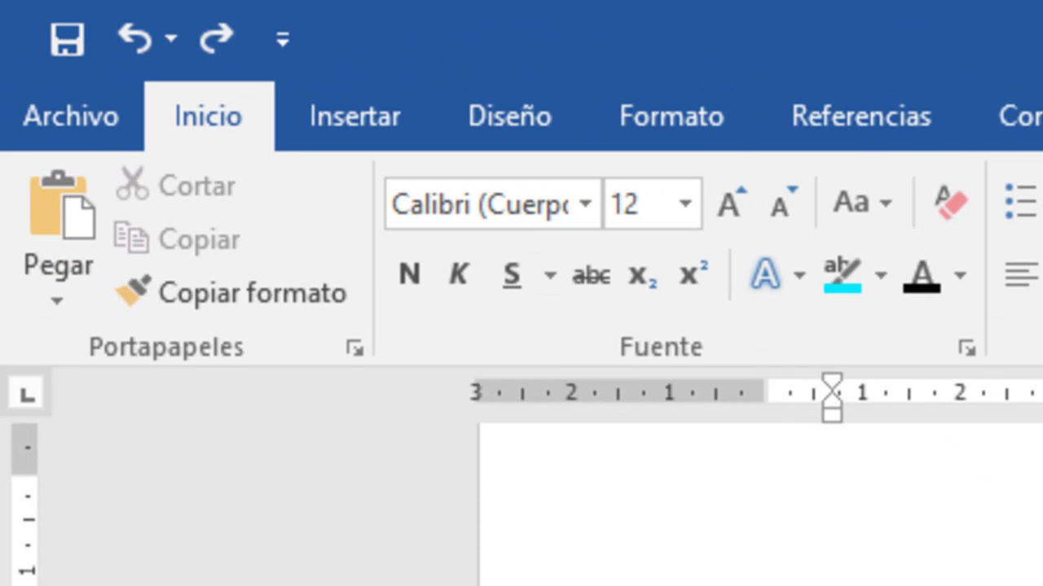
# Step: Insert a WordArt text box in the light blue outlined style at the end of the second paragraph
pyautogui.click(371, 120)
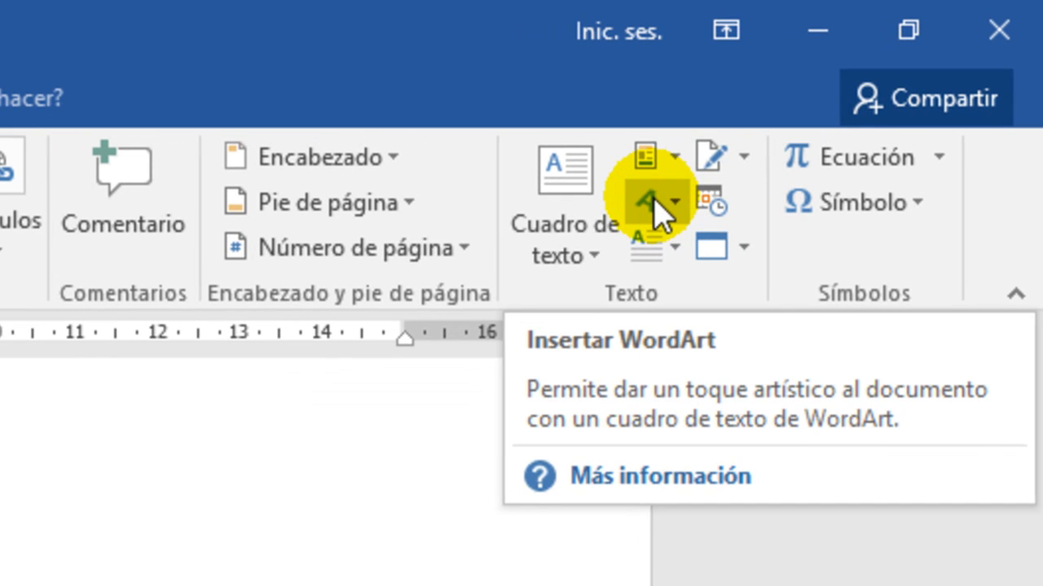
pyautogui.click(606, 235)
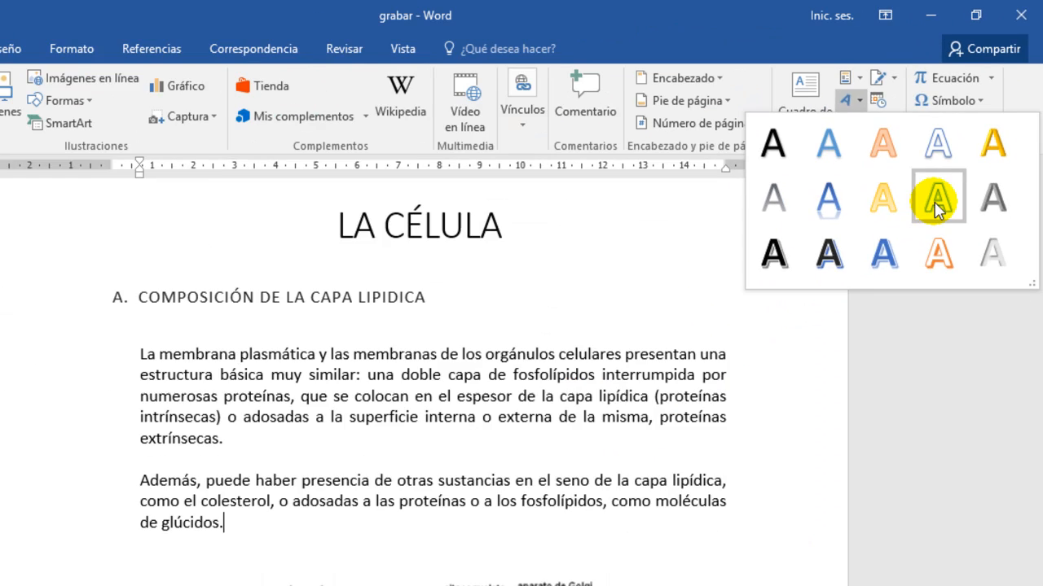
pyautogui.click(936, 202)
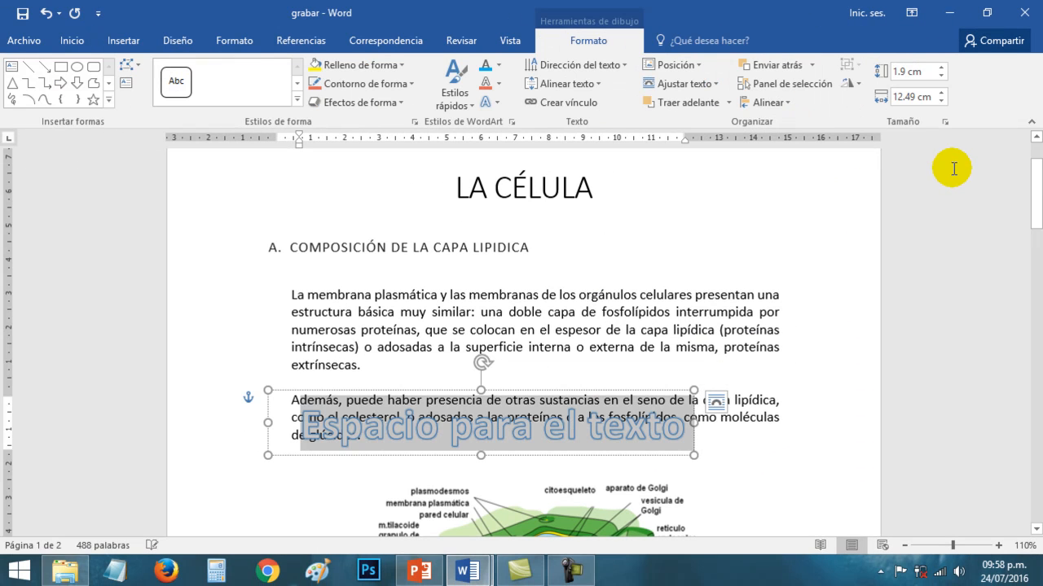
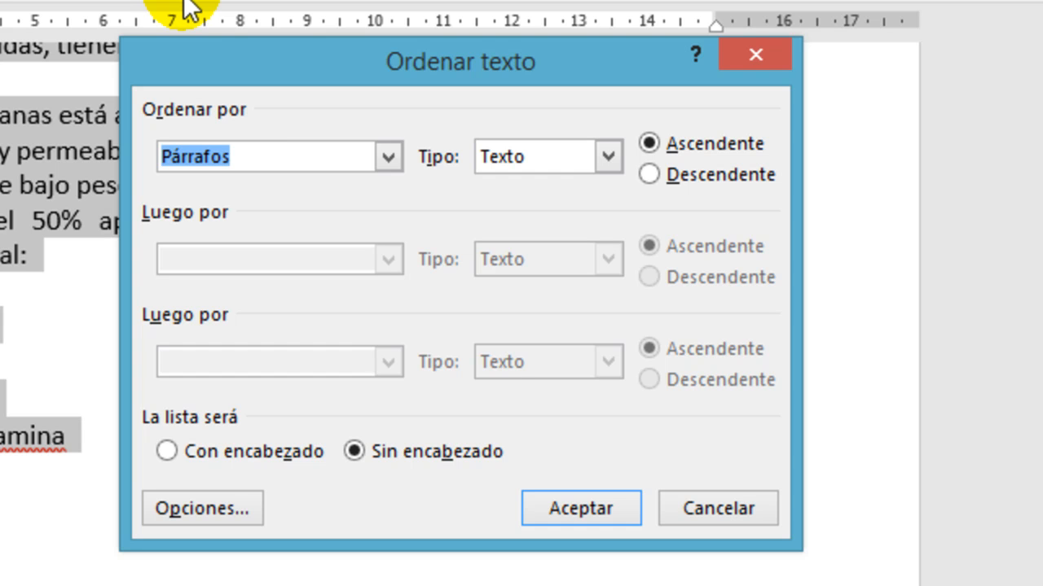
# Step: Sort the selected document text by Párrafos, type Texto, in descending order and look over the rearranged content
pyautogui.click(656, 176)
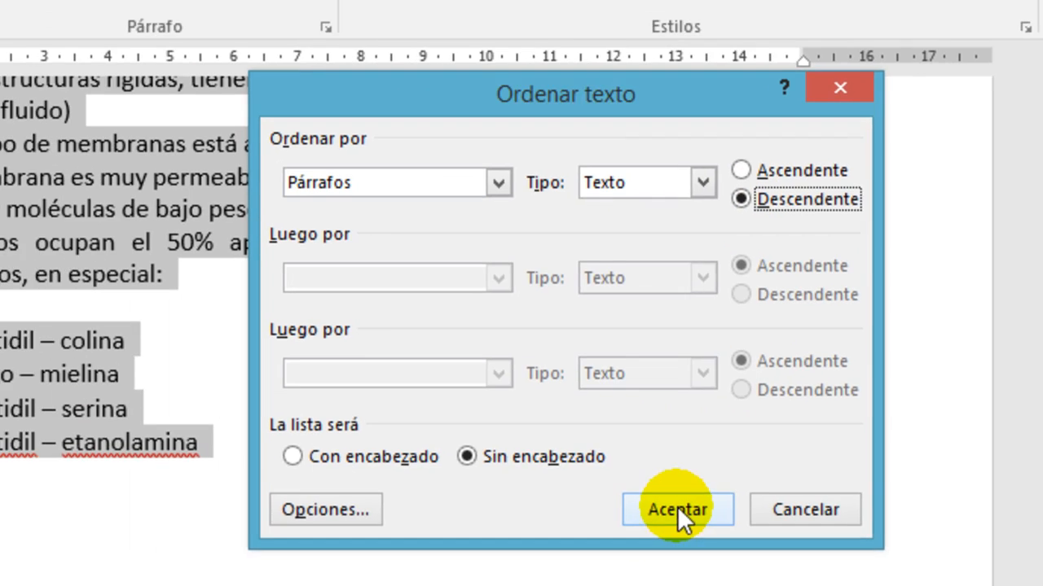
pyautogui.click(677, 510)
pyautogui.scroll(3, 421, 374)
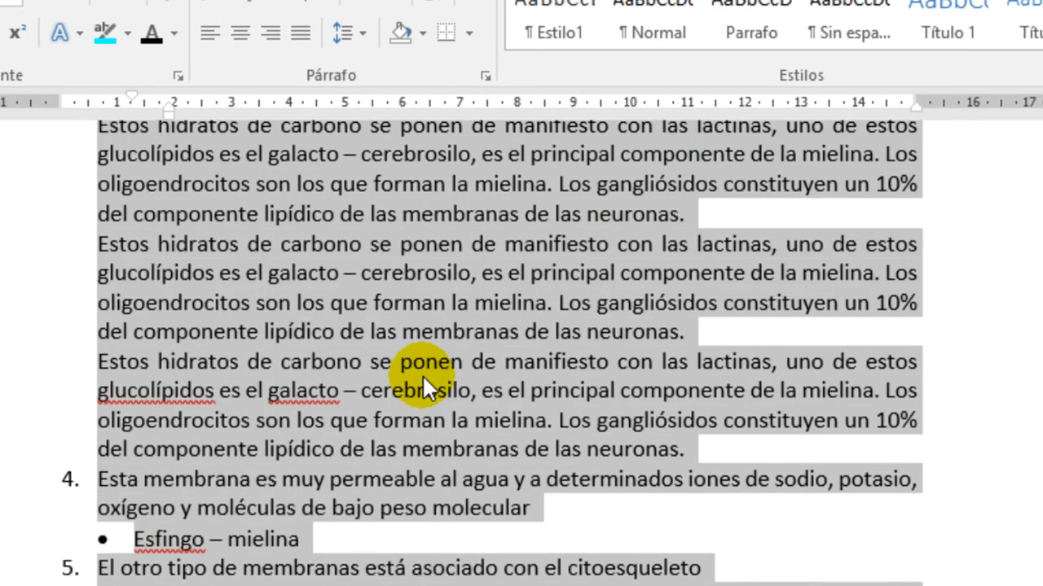
pyautogui.scroll(10, 422, 375)
pyautogui.scroll(-10, 422, 375)
pyautogui.scroll(4, 422, 375)
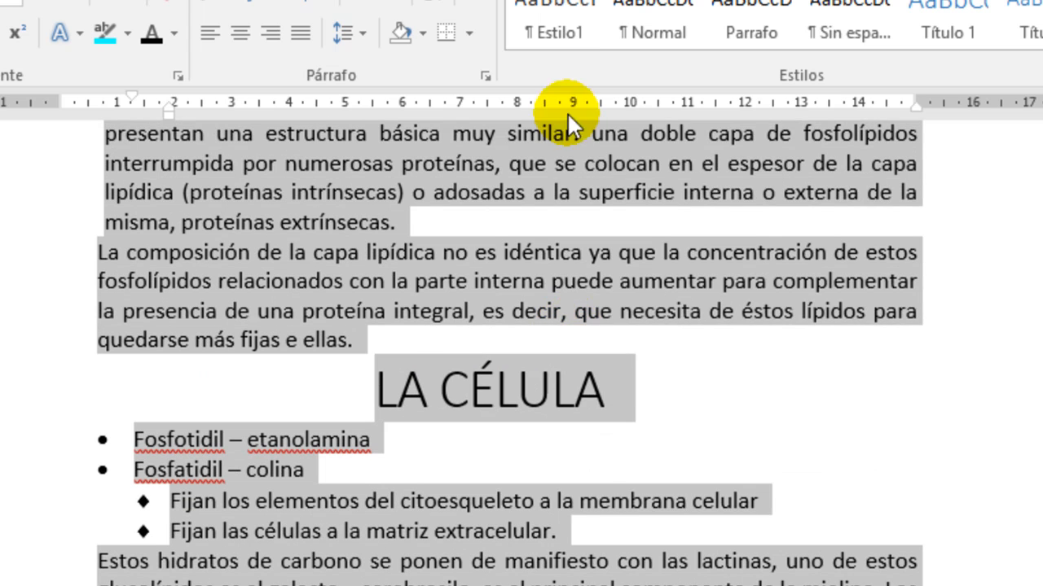
# Step: Sort the selected document text by Párrafos again, in ascending order
pyautogui.click(450, 10)
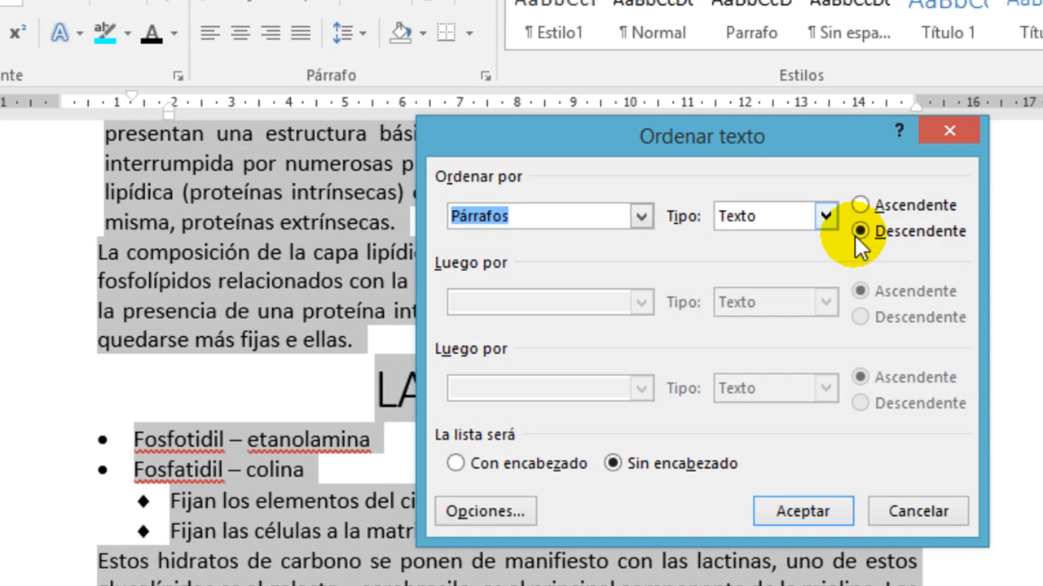
pyautogui.click(859, 204)
pyautogui.click(814, 509)
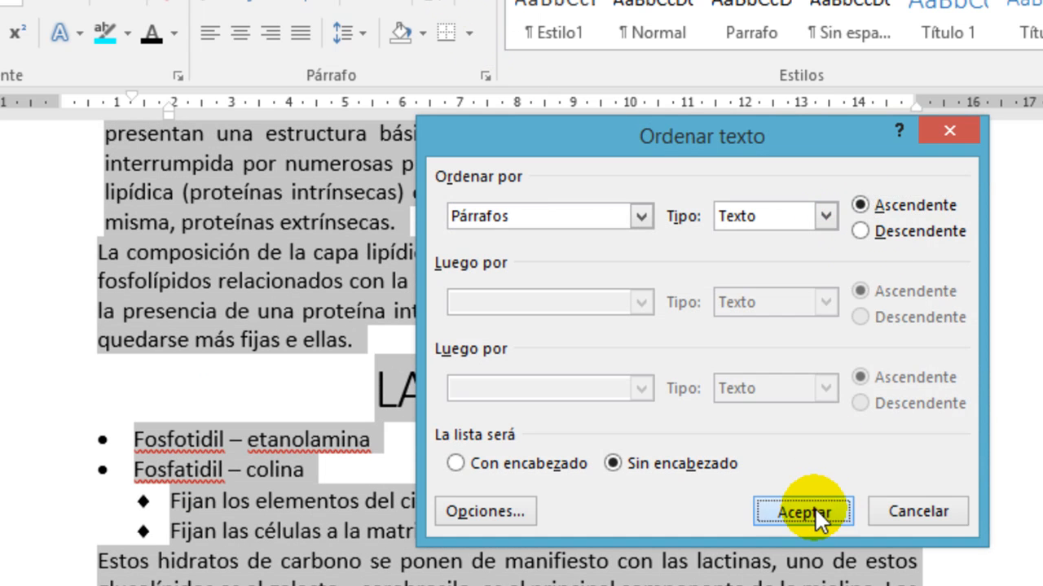
pyautogui.scroll(15, 809, 488)
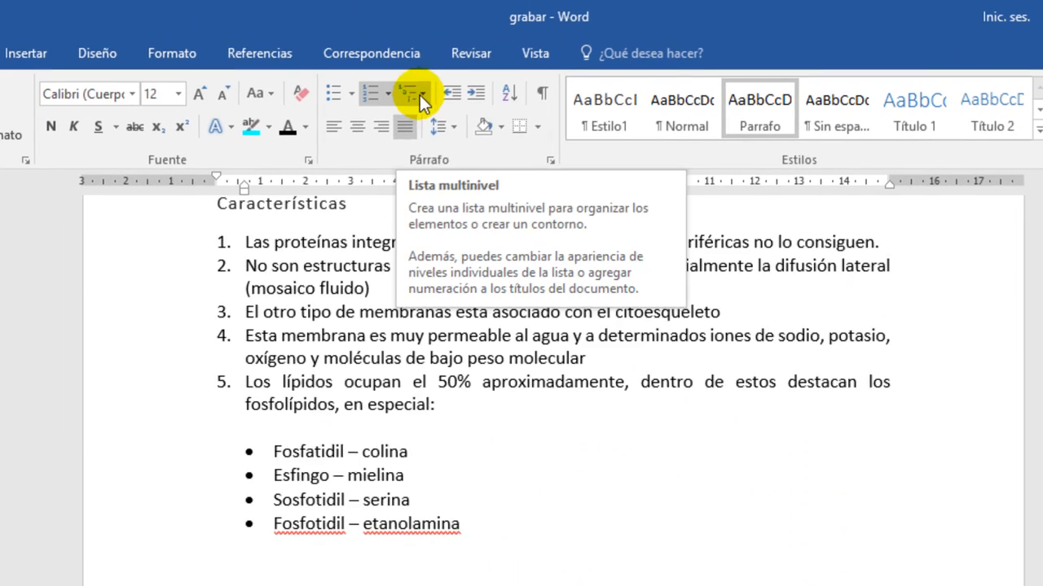
# Step: Examine the bullet, numbering and multilevel list libraries available for the numbered list under Características
pyautogui.click(411, 95)
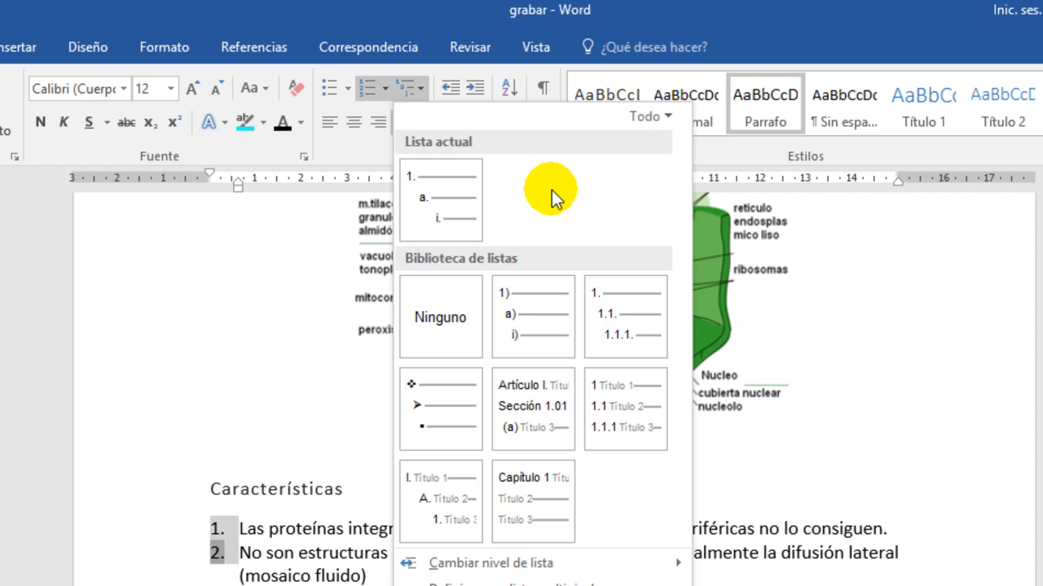
pyautogui.click(347, 90)
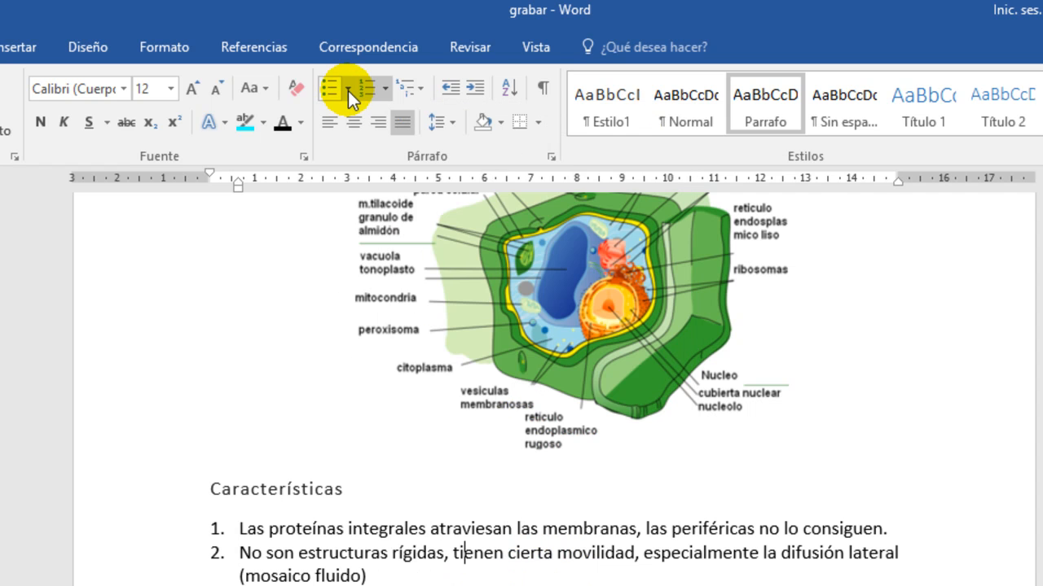
pyautogui.click(348, 90)
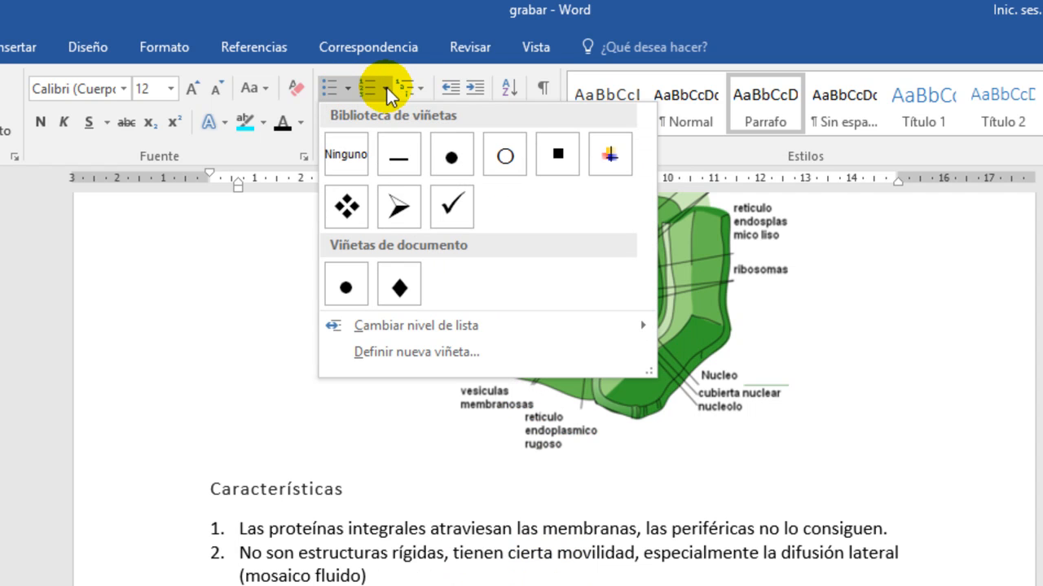
pyautogui.click(387, 88)
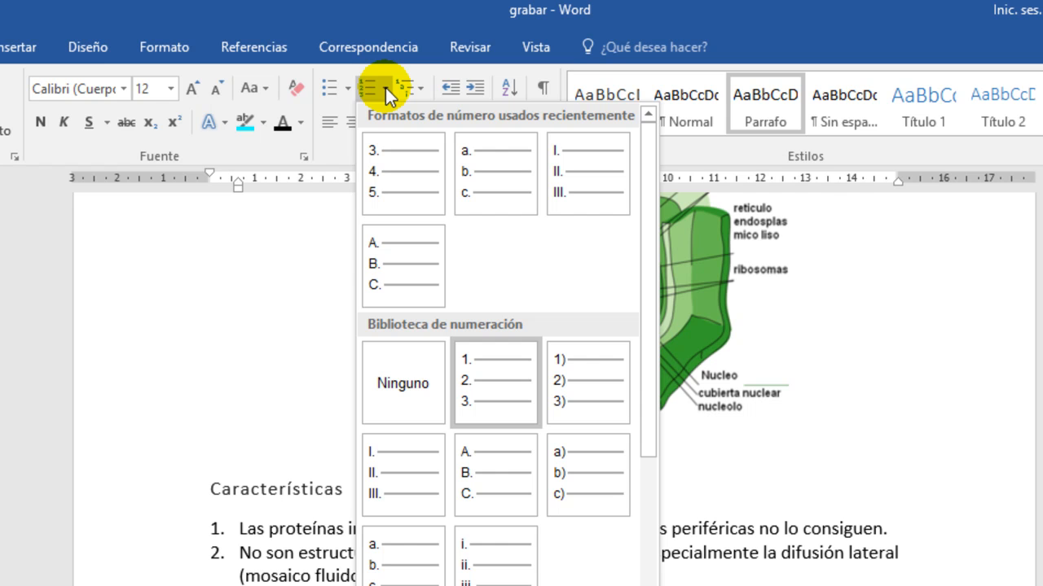
pyautogui.click(415, 88)
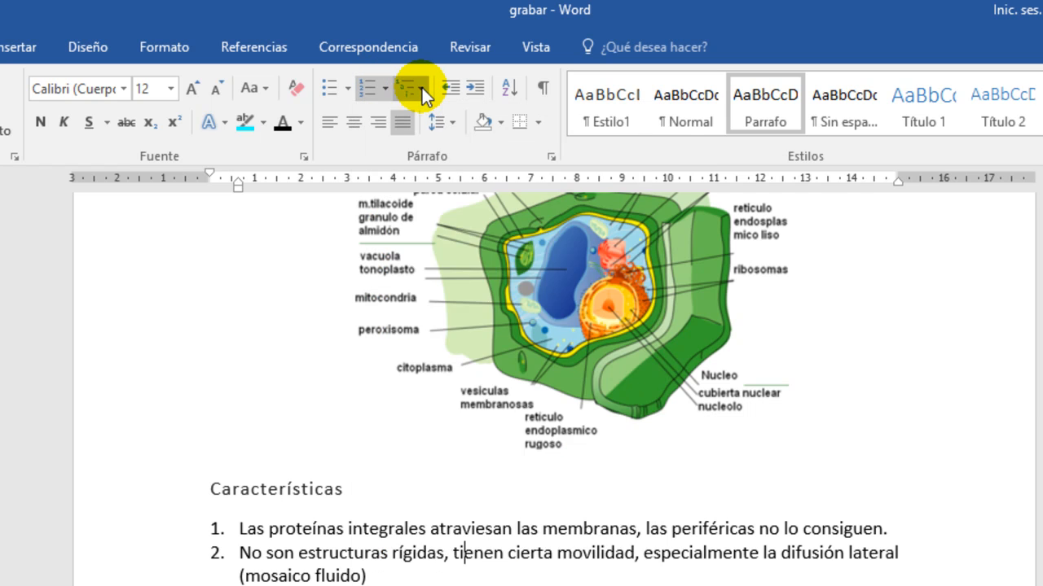
pyautogui.click(422, 88)
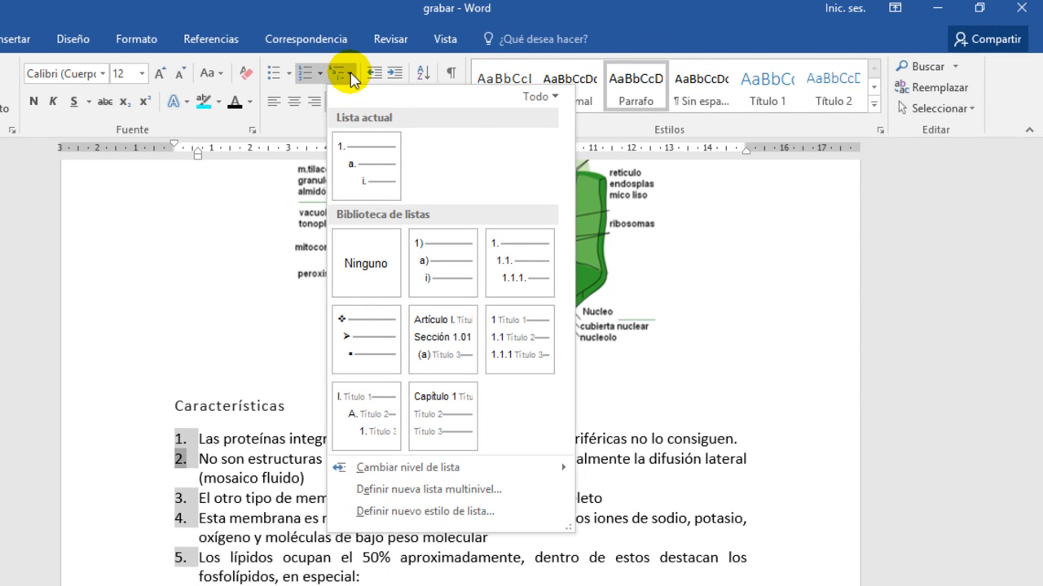
pyautogui.click(289, 73)
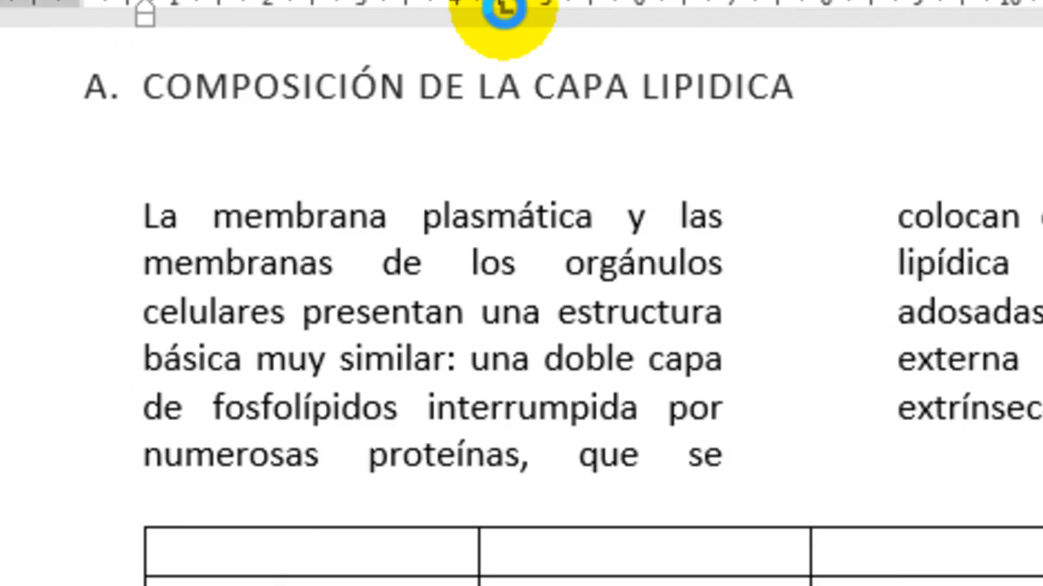
# Step: Delete the 4.5 cm tab stop and define a new one at 2 cm instead
pyautogui.doubleClick(632, 211)
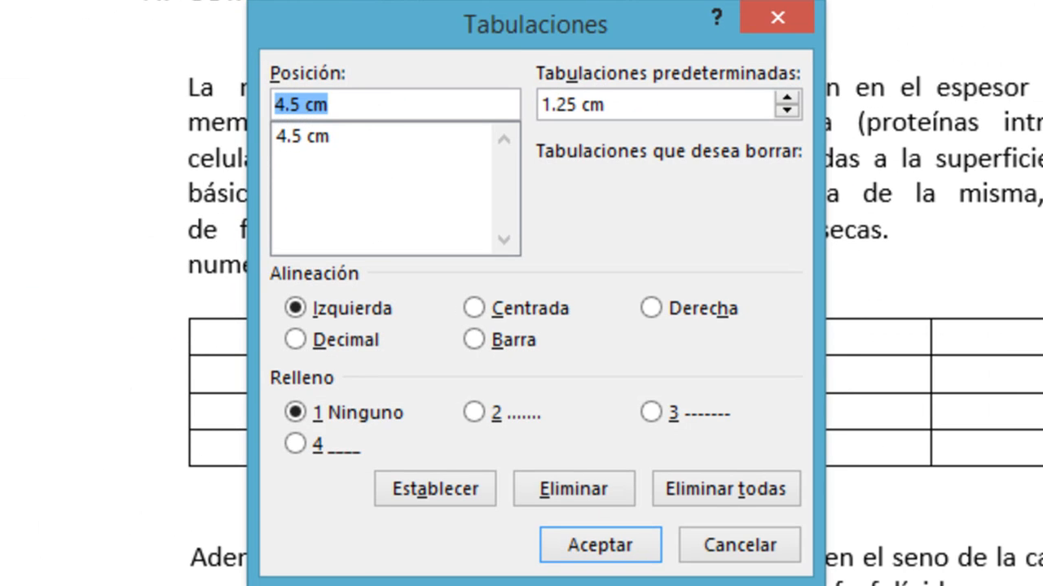
pyautogui.moveTo(513, 13); pyautogui.dragTo(707, 62)
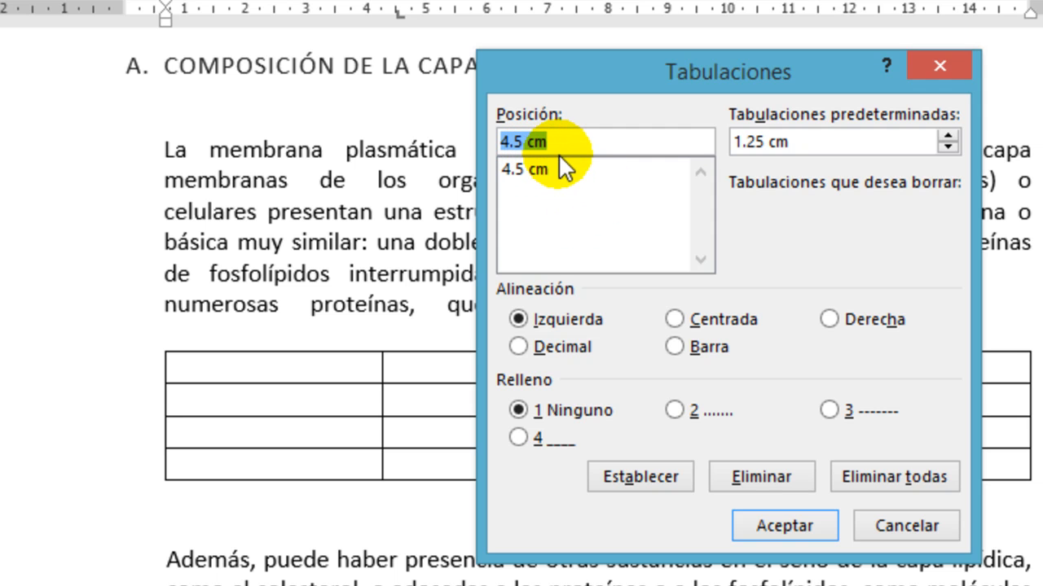
pyautogui.click(763, 473)
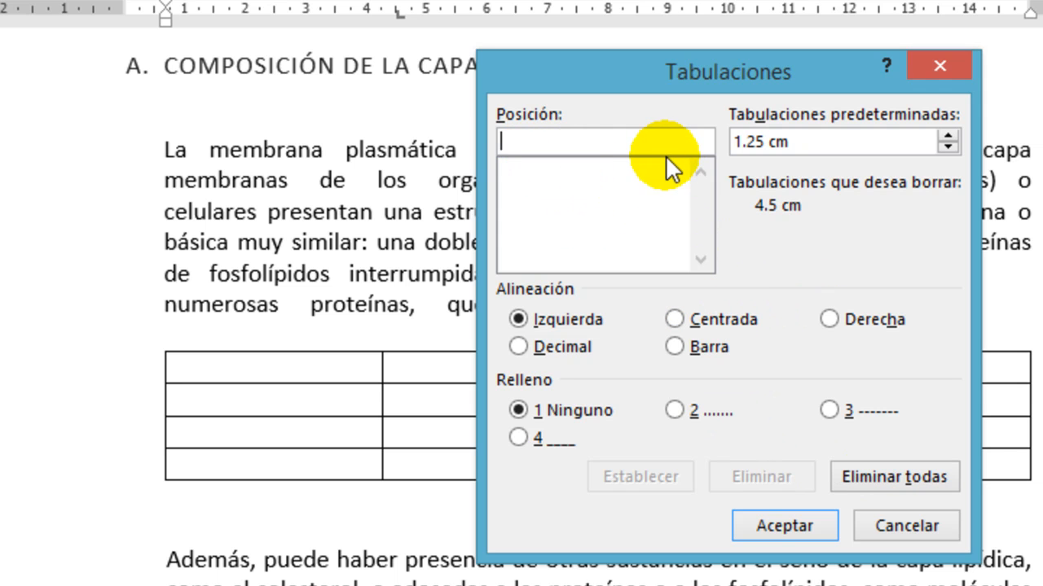
pyautogui.write('2cm')
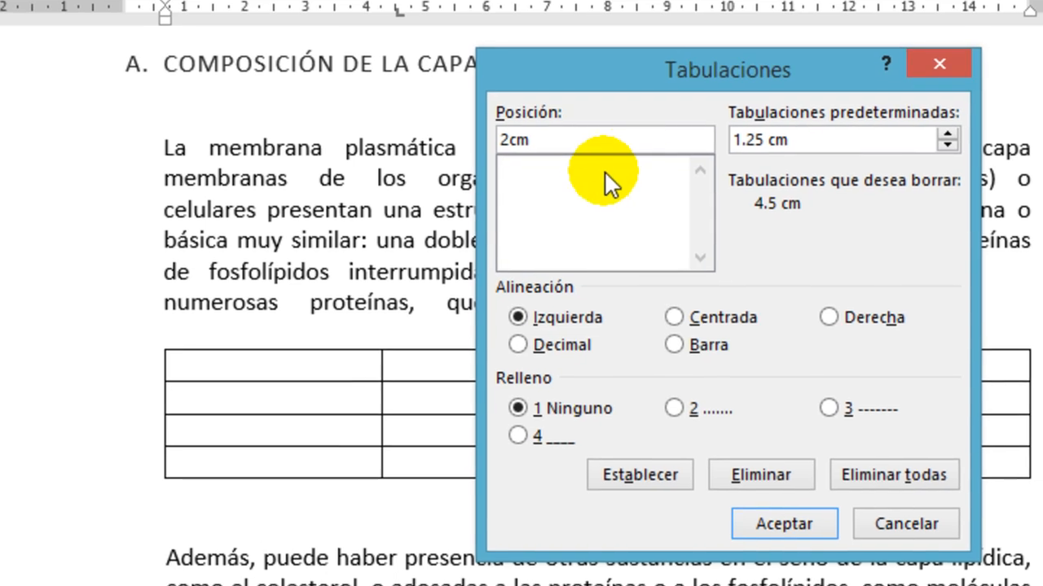
pyautogui.press('Return')
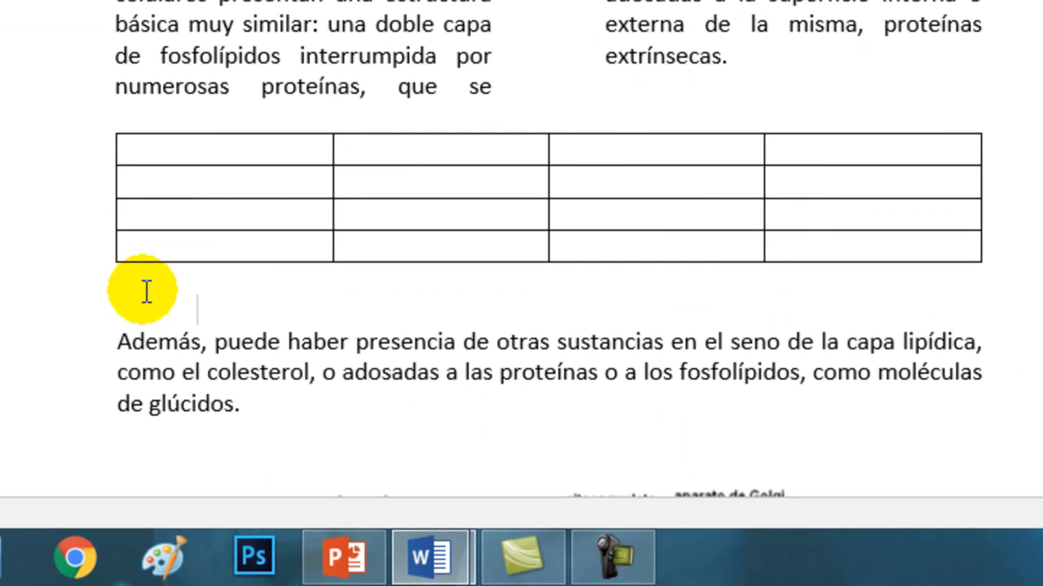
# Step: Enter the tab-separated colour names Verde, Celeste, Azul and Rojo on the line below the table
pyautogui.write('verde')
pyautogui.press('Tab')
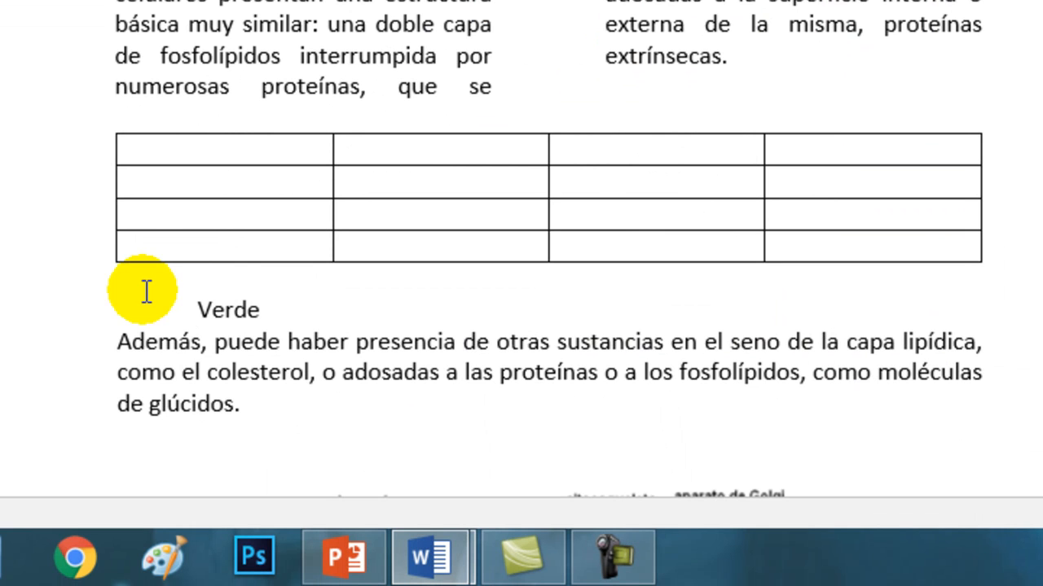
pyautogui.write('Celeste')
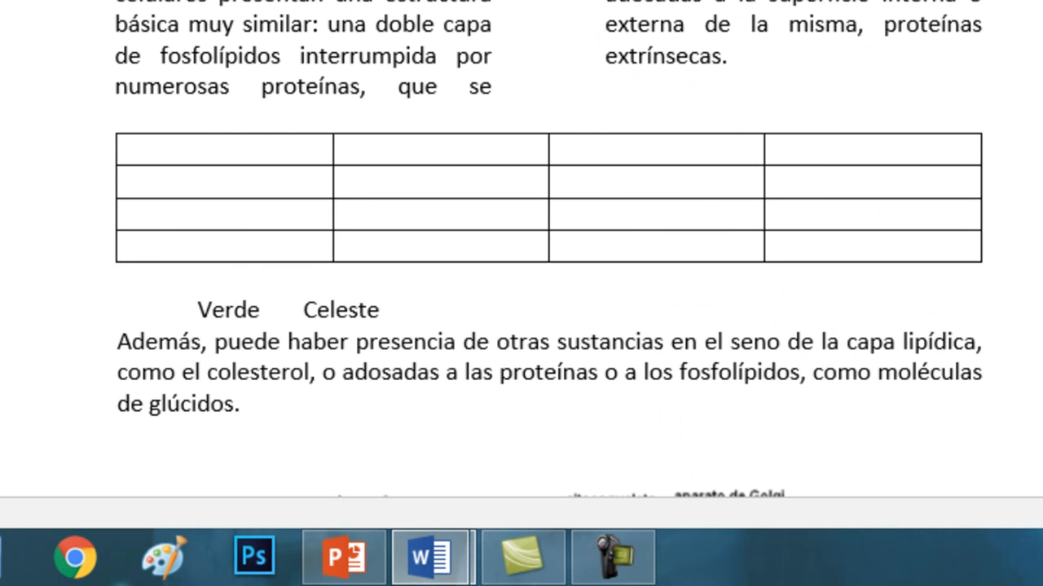
pyautogui.press('Tab')
pyautogui.write('Azul')
pyautogui.press('Tab')
pyautogui.write('Rojo')
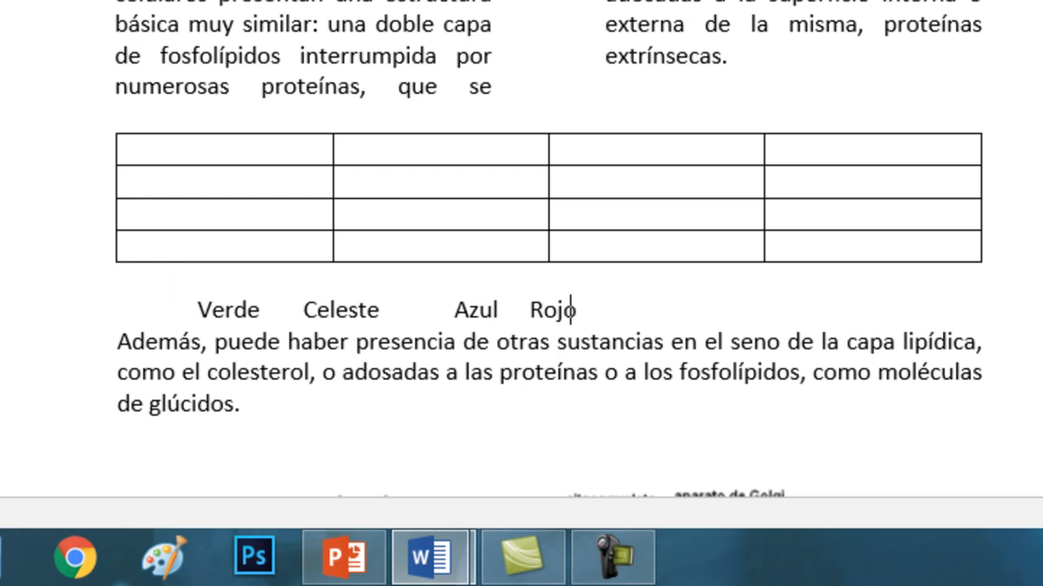
# Step: Add a second tab-separated line of colours with Lila, Naranja, Rosado and Turquesa
pyautogui.press('Return')
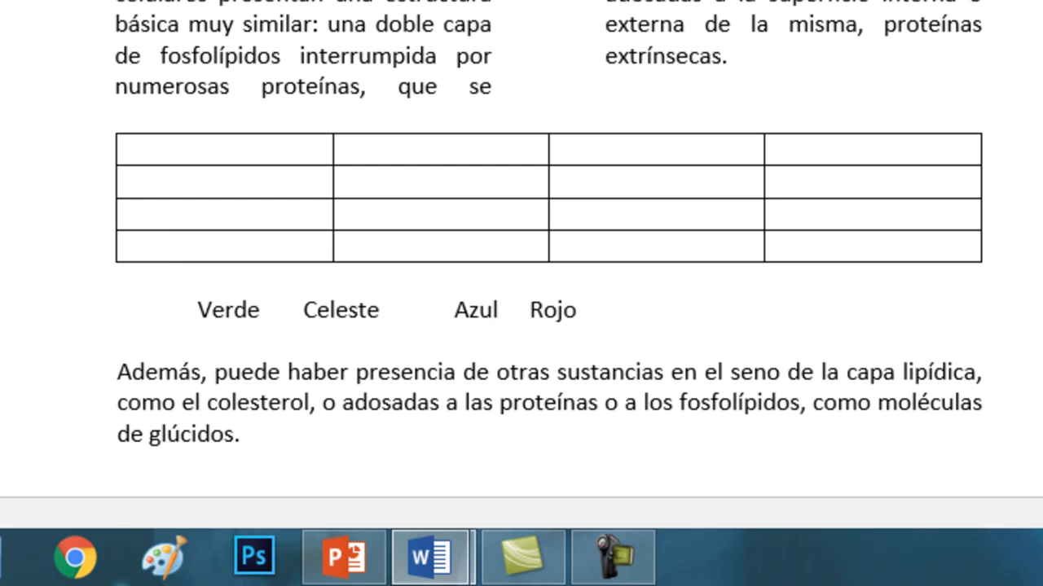
pyautogui.write('Lim')
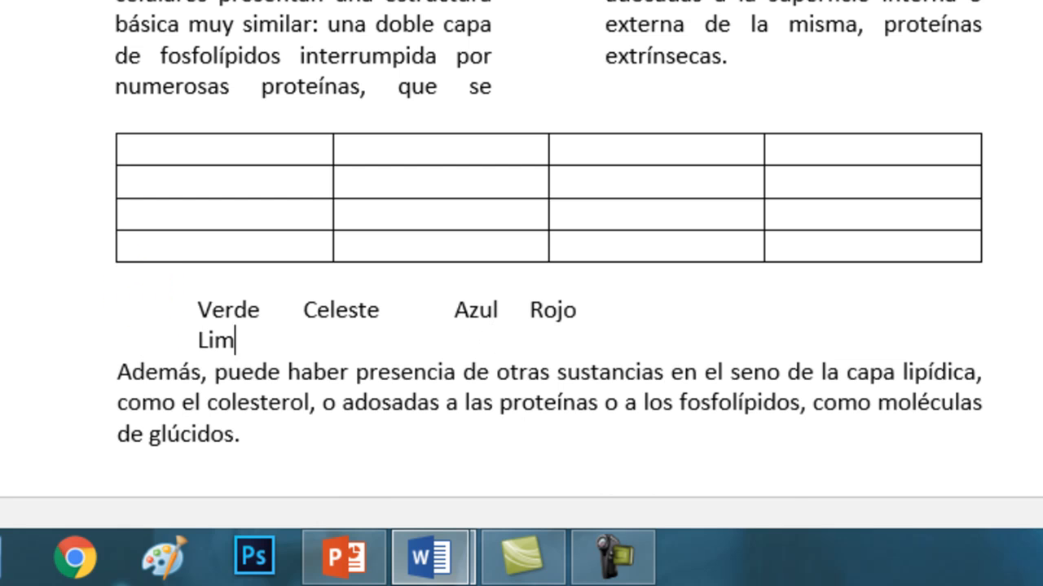
pyautogui.press('BackSpace')
pyautogui.write('la')
pyautogui.press('Tab')
pyautogui.write('Naranja')
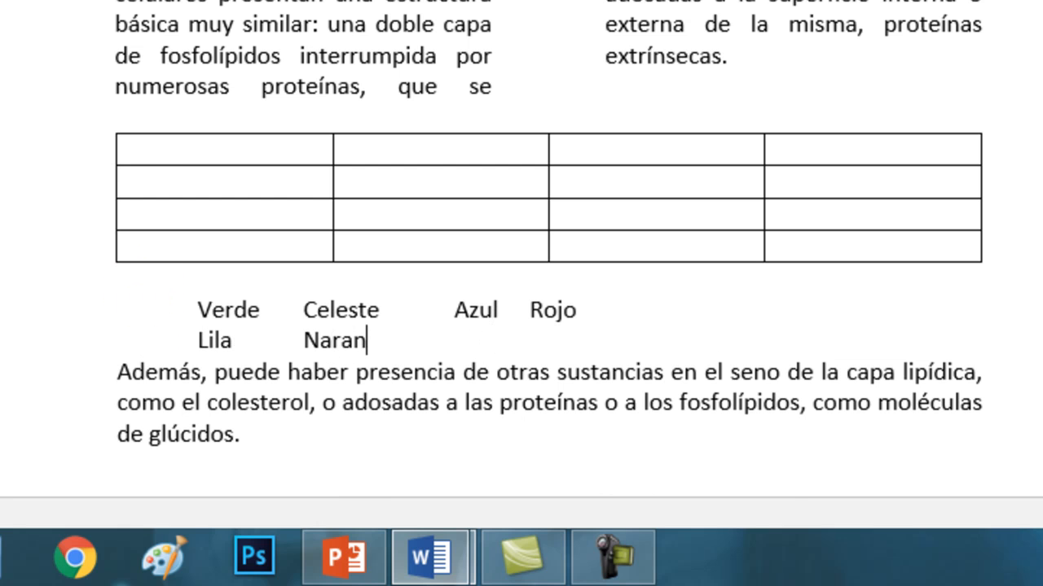
pyautogui.press('Tab')
pyautogui.write('Rosado')
pyautogui.press('Tab')
pyautogui.write('Tu')
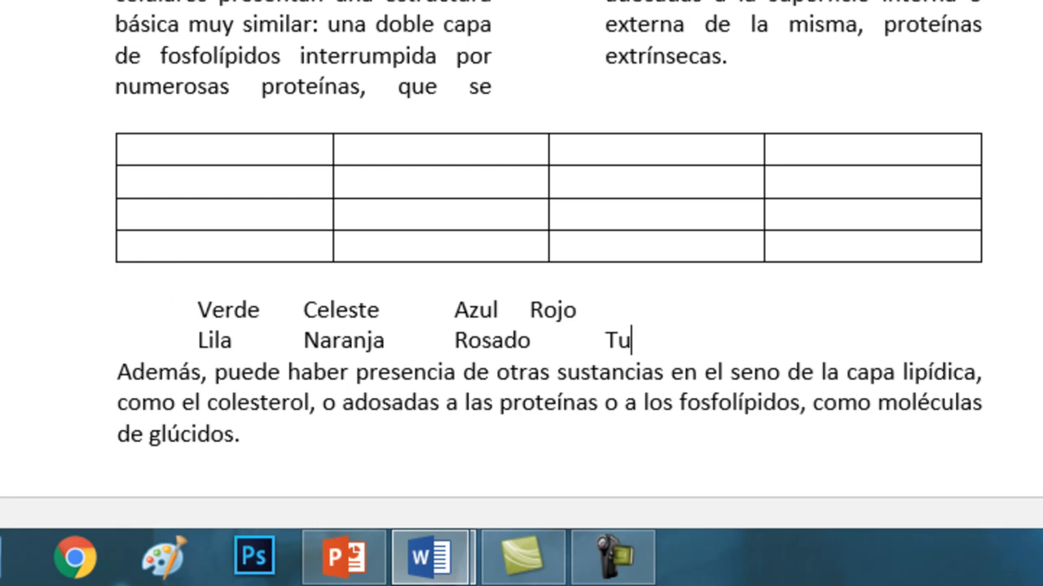
pyautogui.write('rquesa')
# Step: Align Rojo with Turquesa using an extra tab and add a blank line below the two colour rows
pyautogui.click(532, 309)
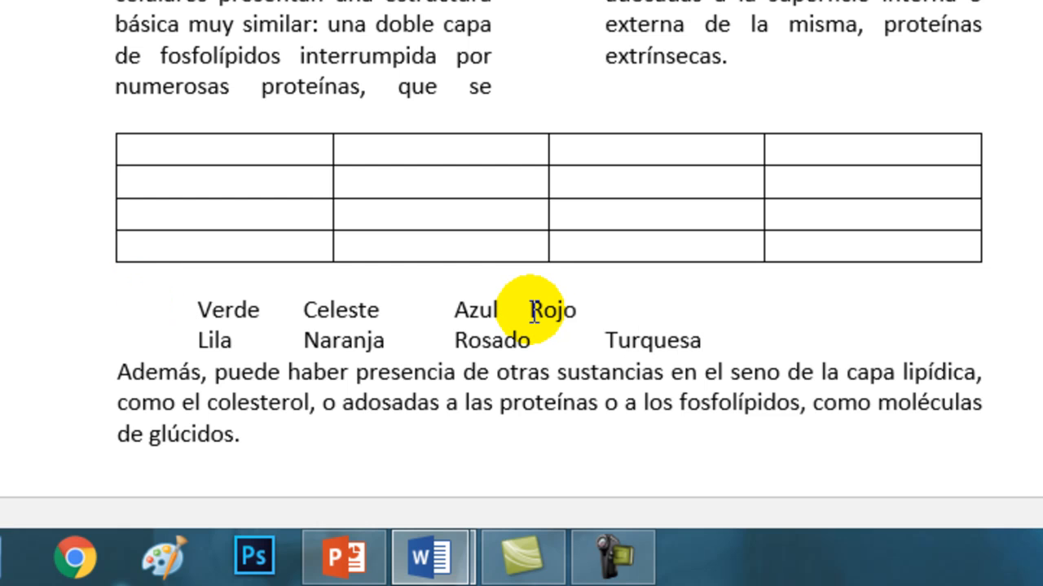
pyautogui.press('Tab')
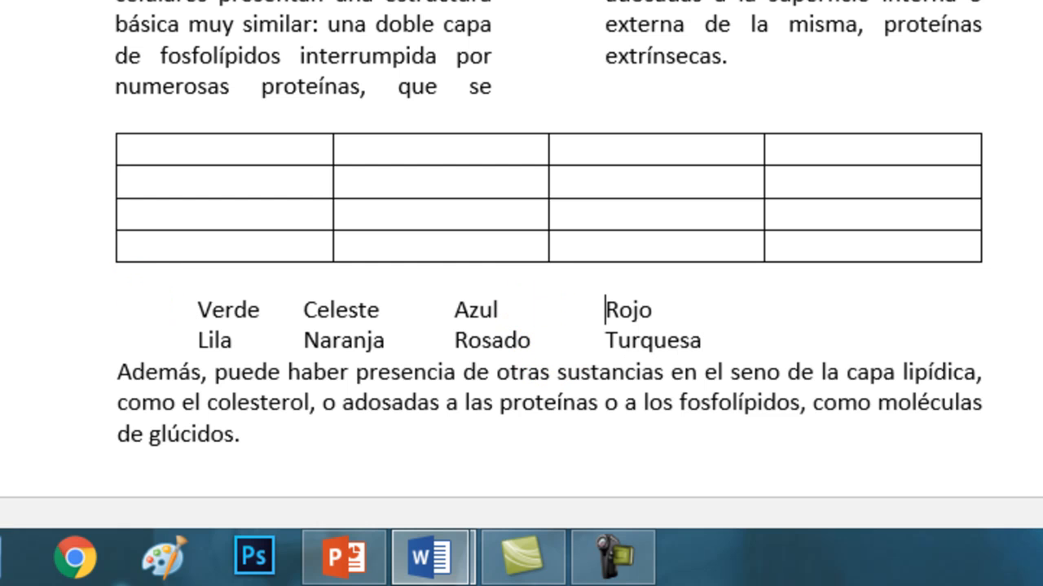
pyautogui.click(733, 350)
pyautogui.press('Return')
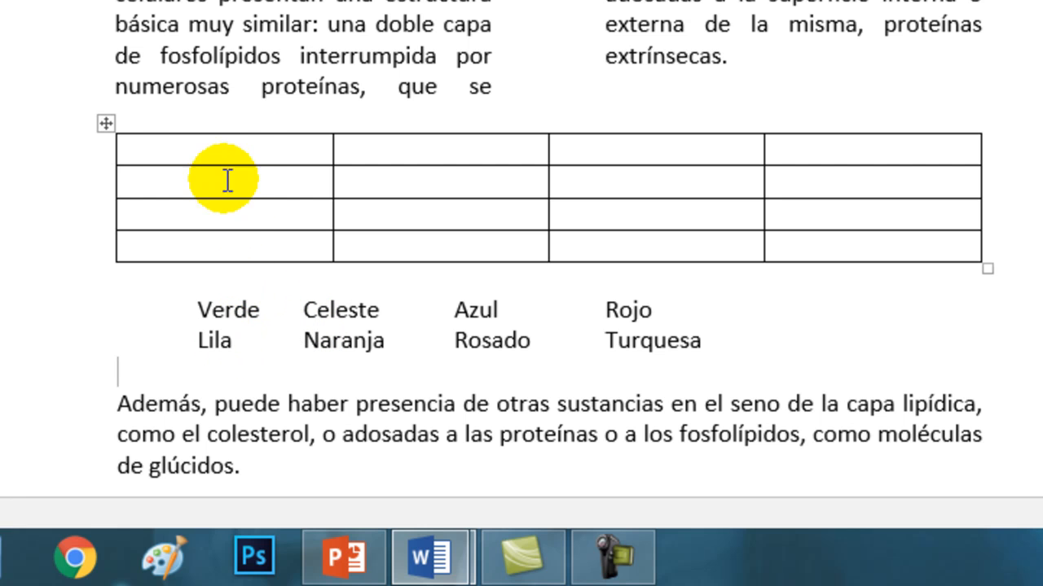
# Step: Move the cursor from cell to cell through the empty table to examine how its cells are navigated
pyautogui.click(213, 146)
pyautogui.press('Right')
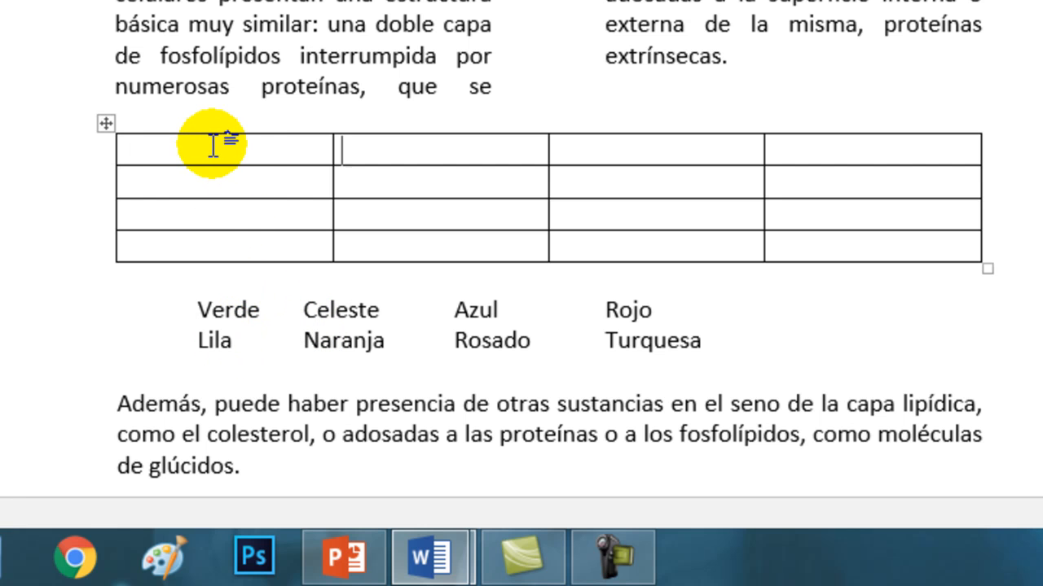
pyautogui.press('Down')
pyautogui.press('Left')
pyautogui.press('Right')
pyautogui.press('Right')
pyautogui.press('Right')
pyautogui.press('Down')
pyautogui.press('Left')
pyautogui.press('Left')
pyautogui.press('Left')
pyautogui.press('Right')
pyautogui.press('Right')
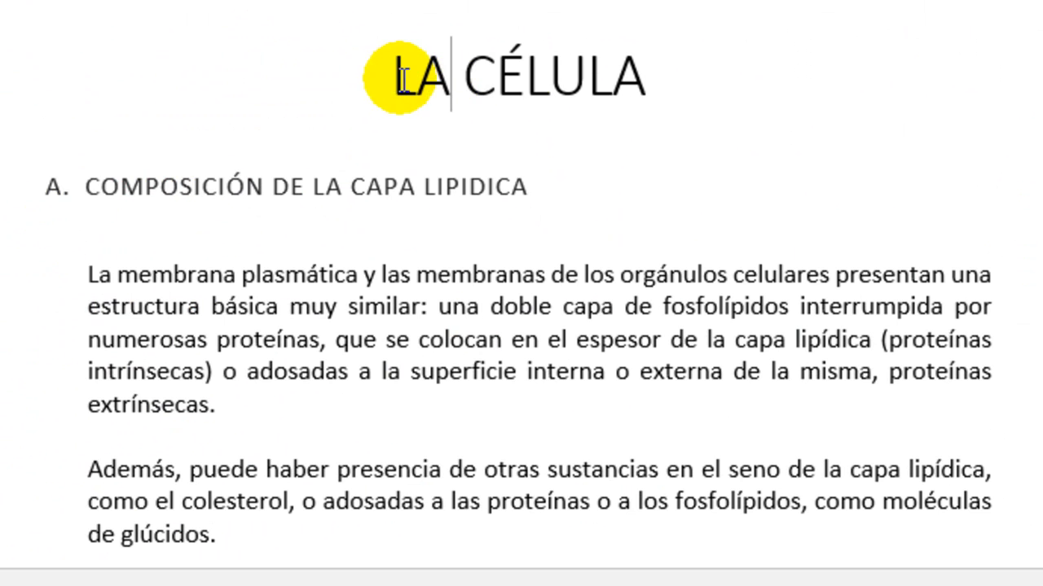
# Step: Pick up the formatting of the title LA CÉLULA with Copiar formato
pyautogui.click(517, 78)
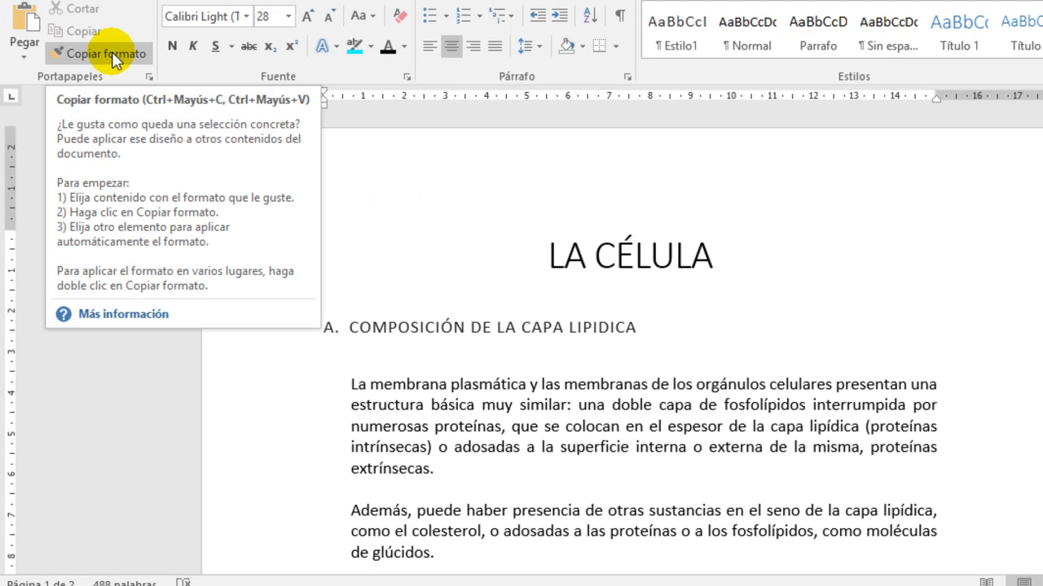
pyautogui.click(116, 58)
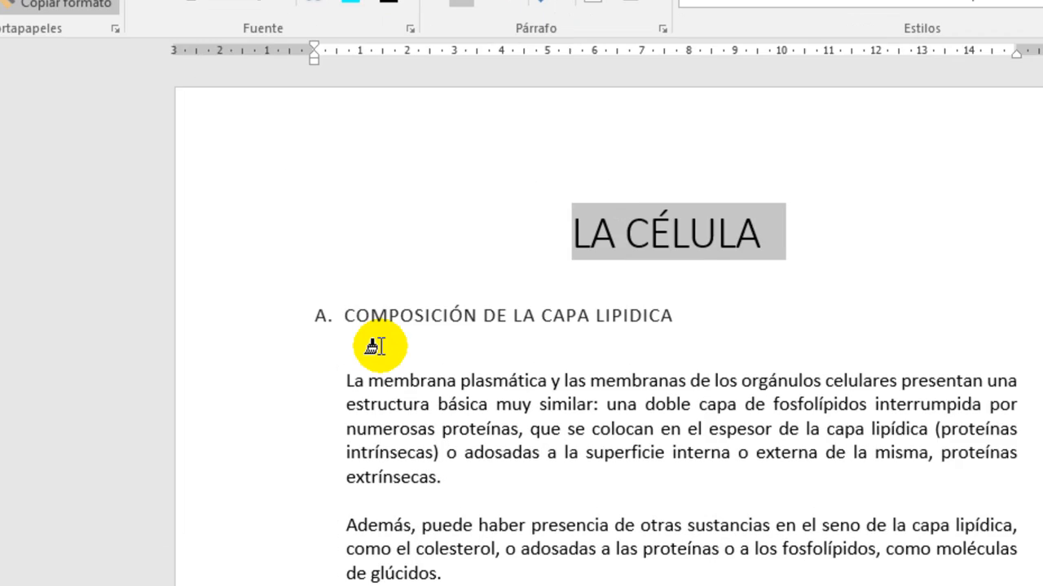